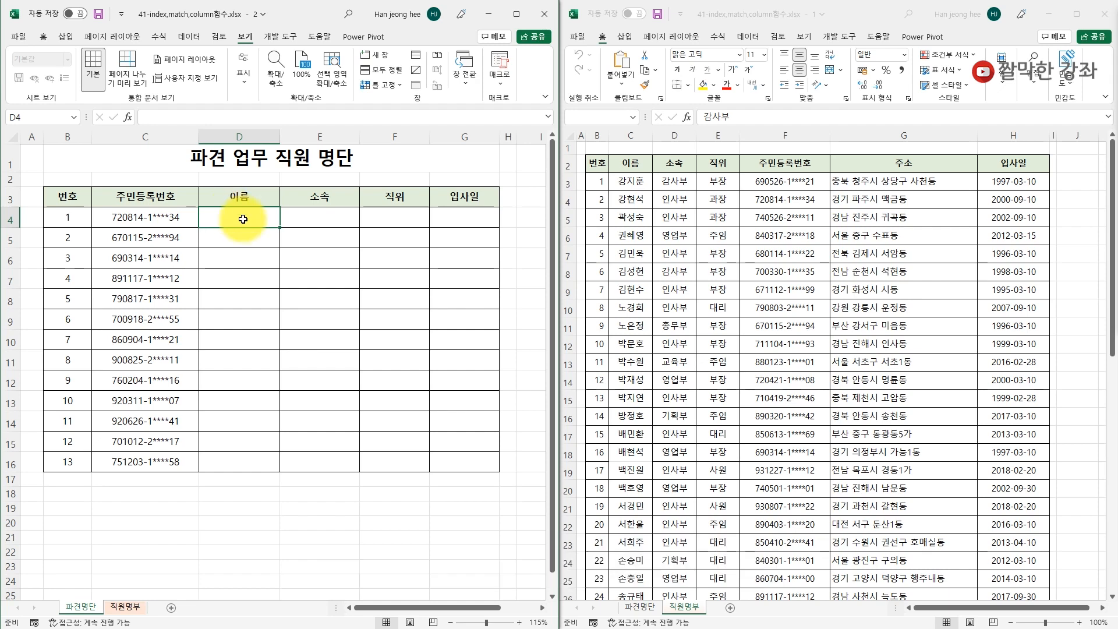
# Start an INDEX function in cell D4 and open its arguments using the array,row_num,column_num form.
pyautogui.click(145, 217)
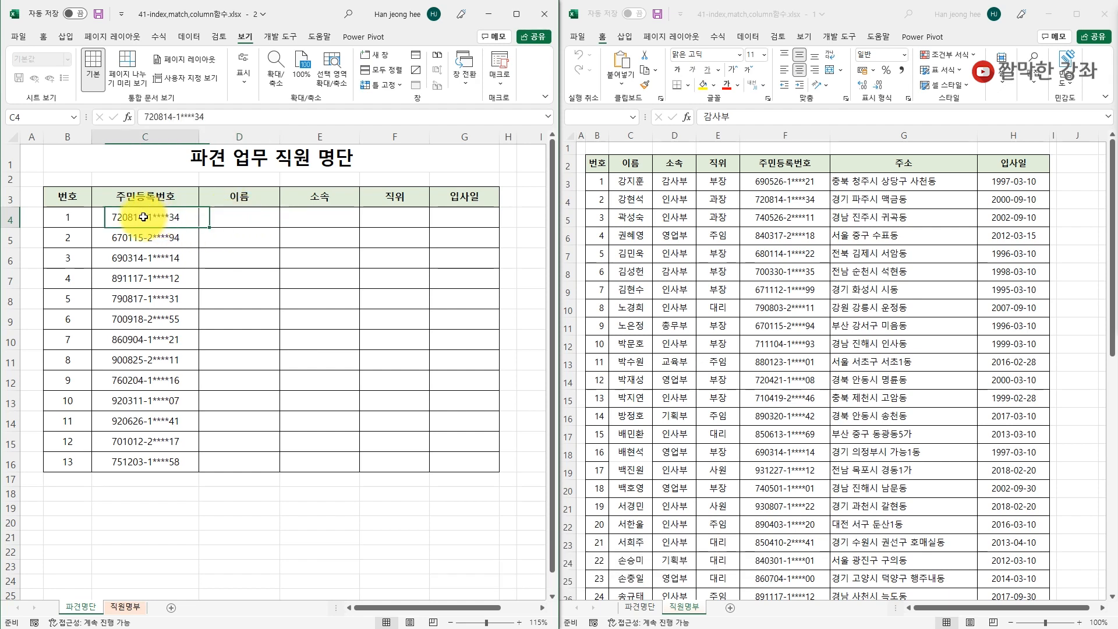
pyautogui.click(242, 222)
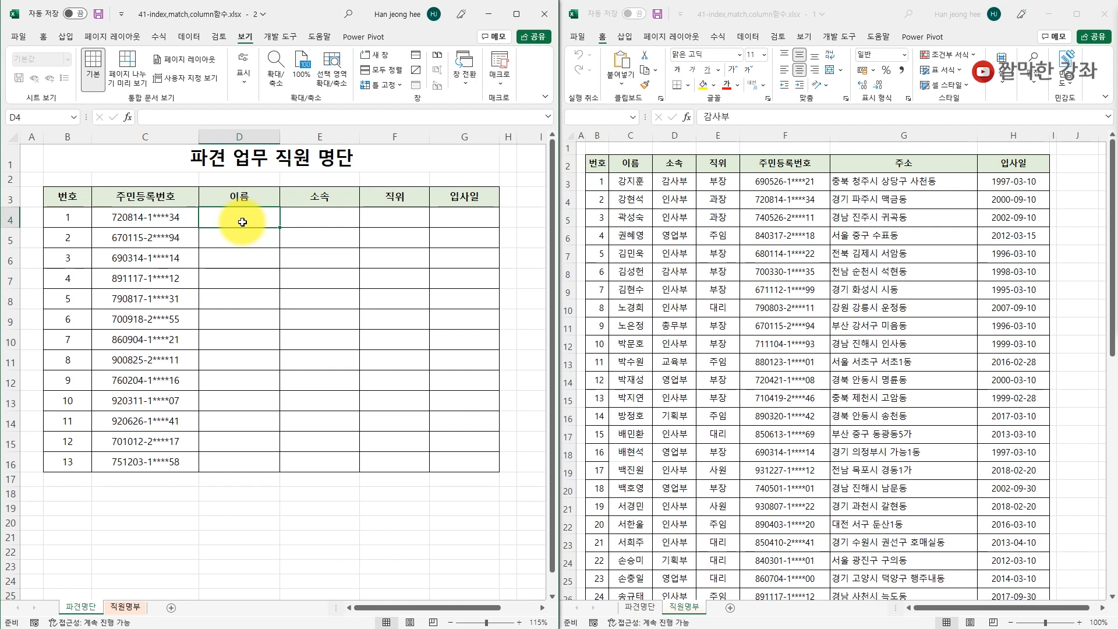
pyautogui.write('=')
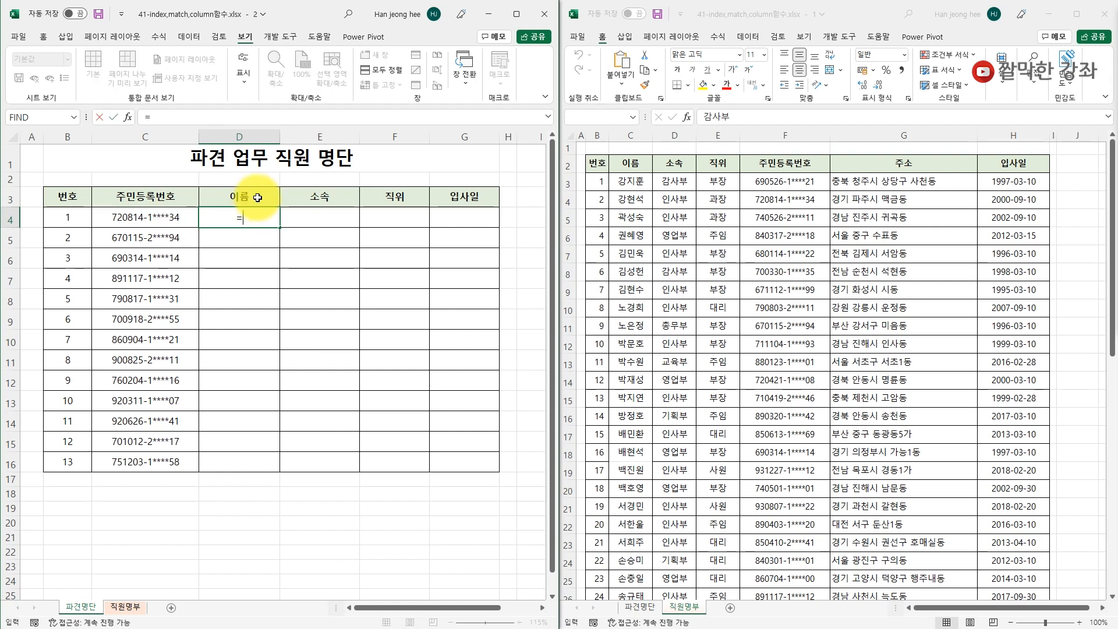
pyautogui.write('index')
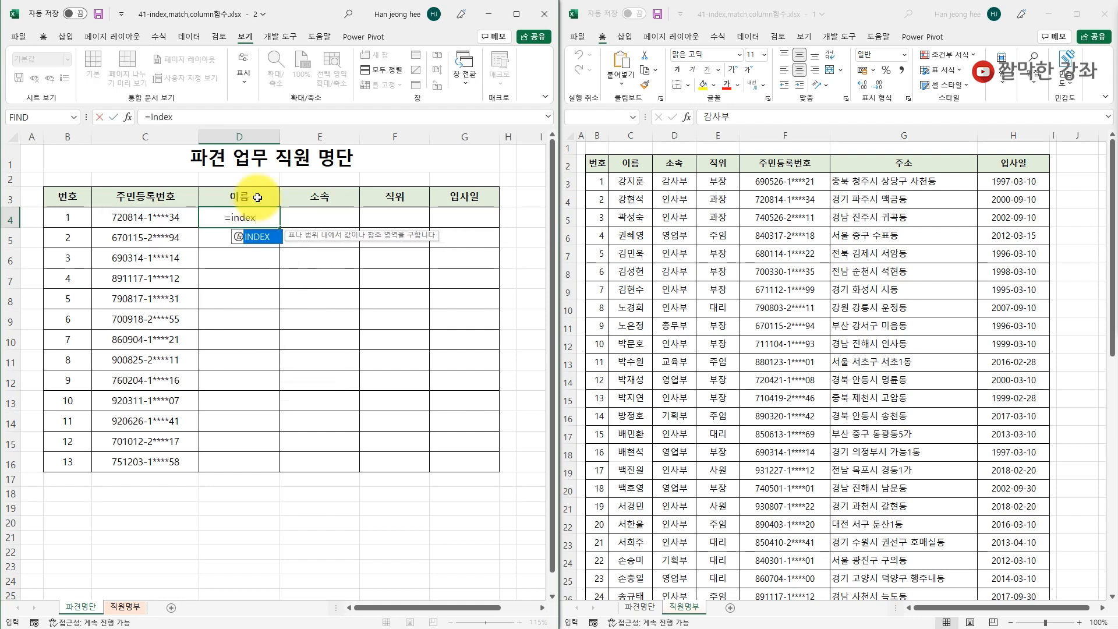
pyautogui.write('(')
pyautogui.hotkey('ctrl', 'a')
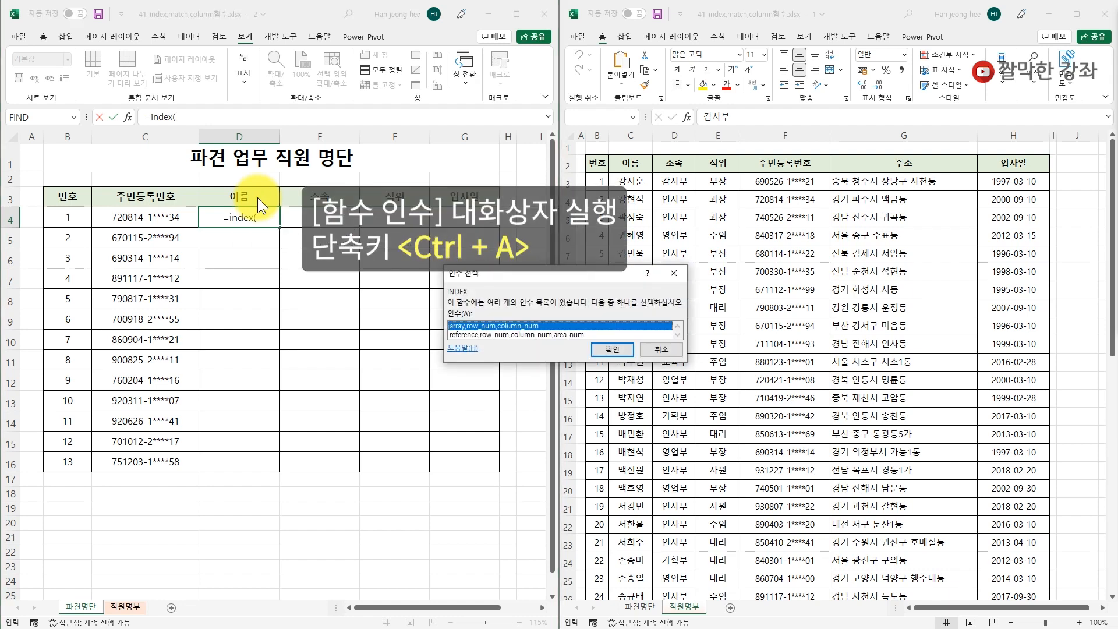
pyautogui.click(612, 349)
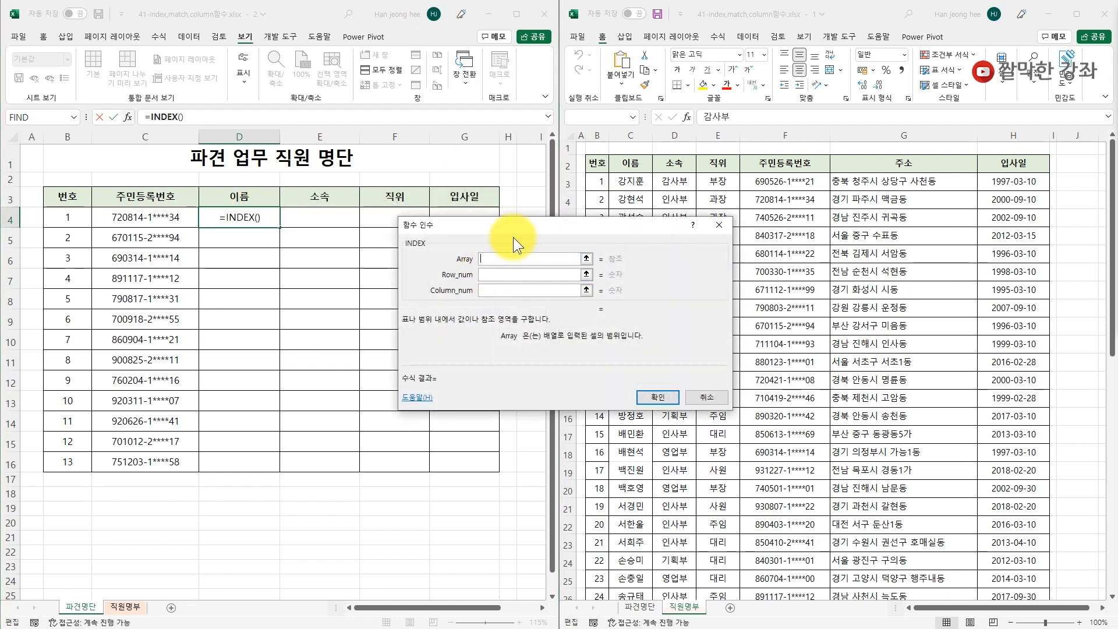
pyautogui.moveTo(425, 222); pyautogui.dragTo(328, 241)
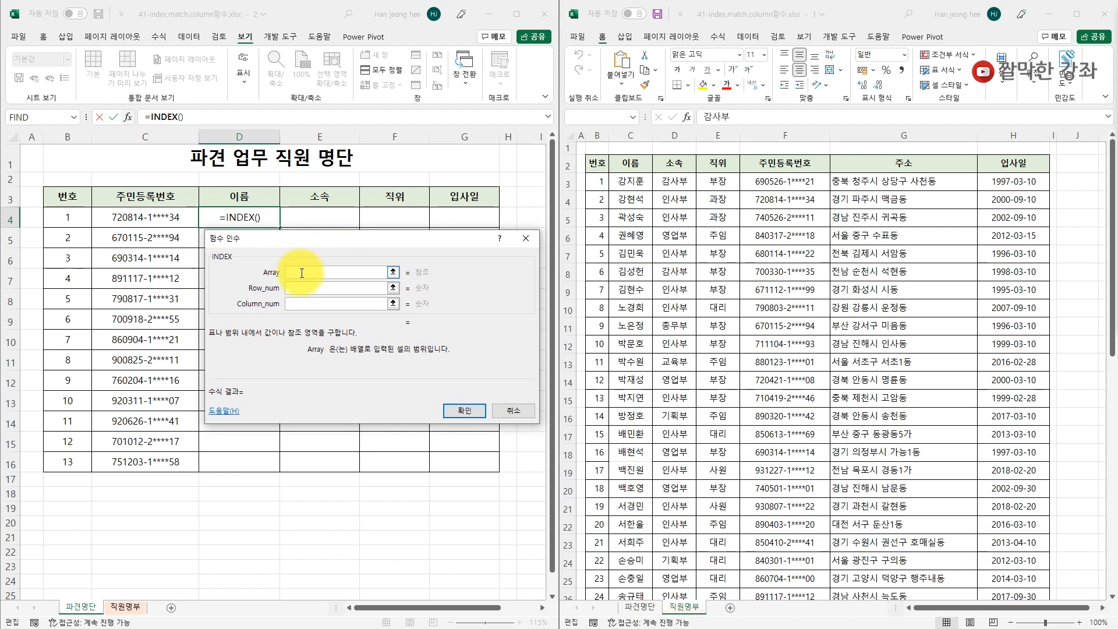
# Set the INDEX Array argument to the absolute range $C$3:$H$52 on the 직원명부 sheet.
pyautogui.click(627, 183)
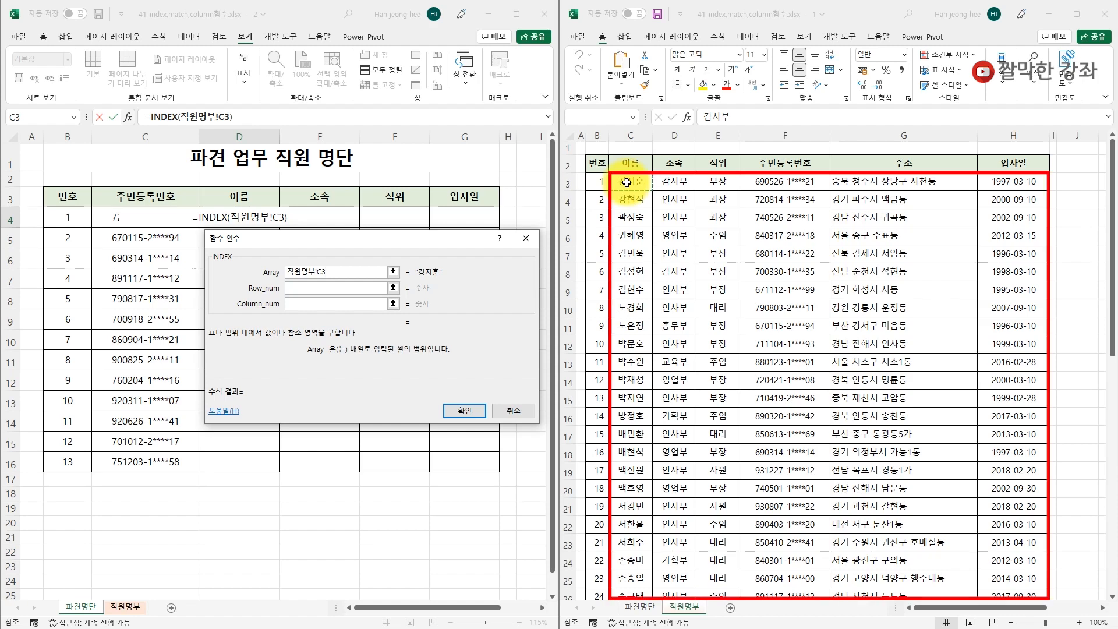
pyautogui.moveTo(628, 182); pyautogui.dragTo(1018, 188)
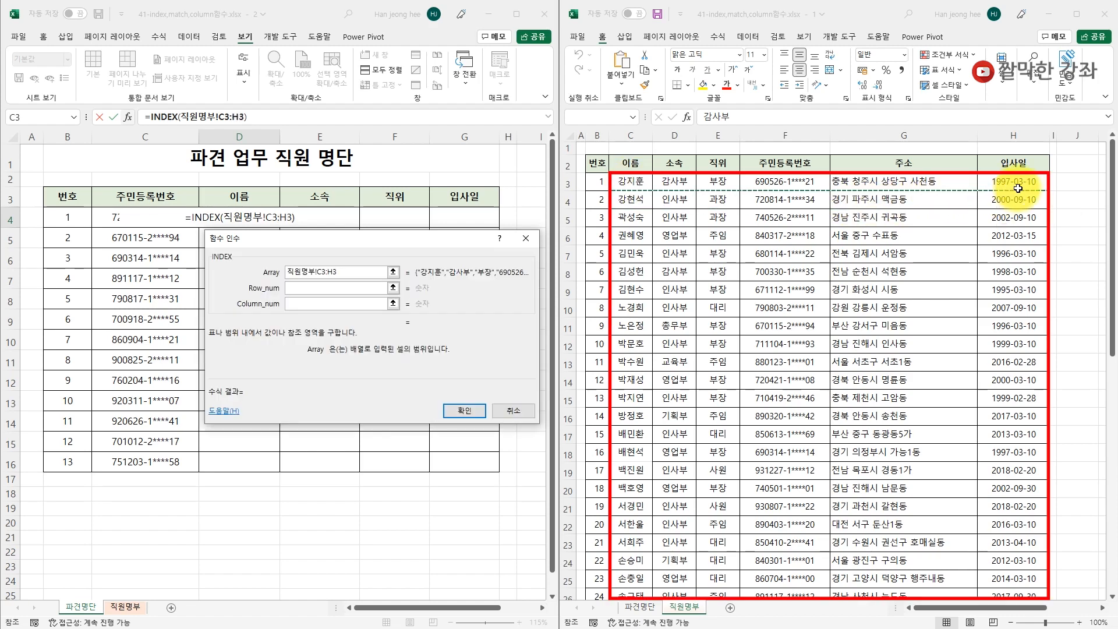
pyautogui.hotkey('ctrl', 'shift', 'Down')
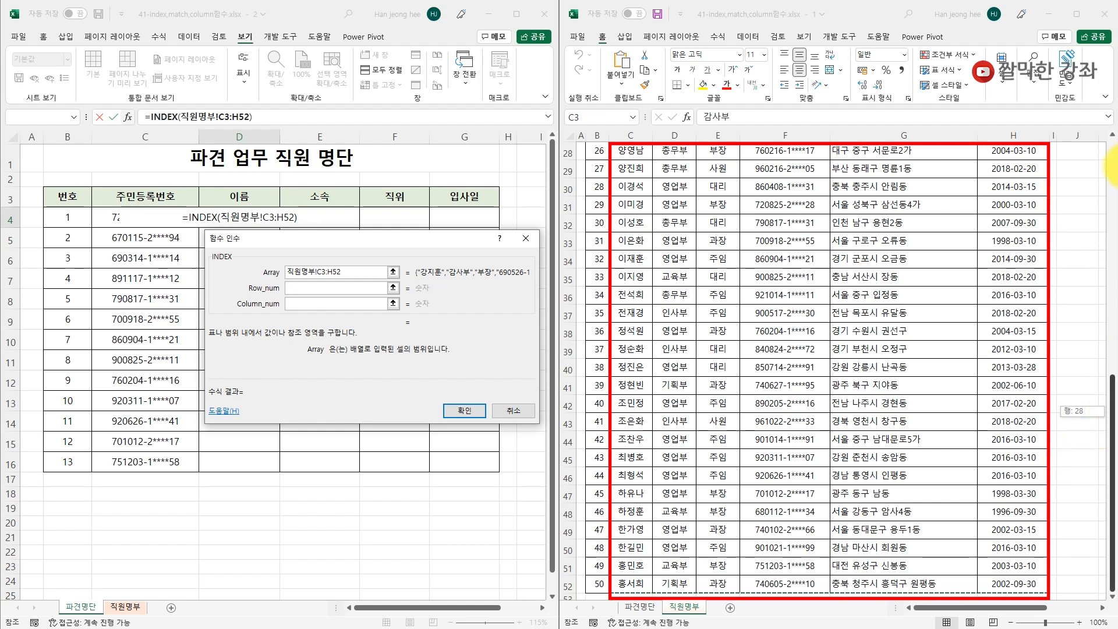
pyautogui.scroll(9, 1034, 419)
pyautogui.press('F4')
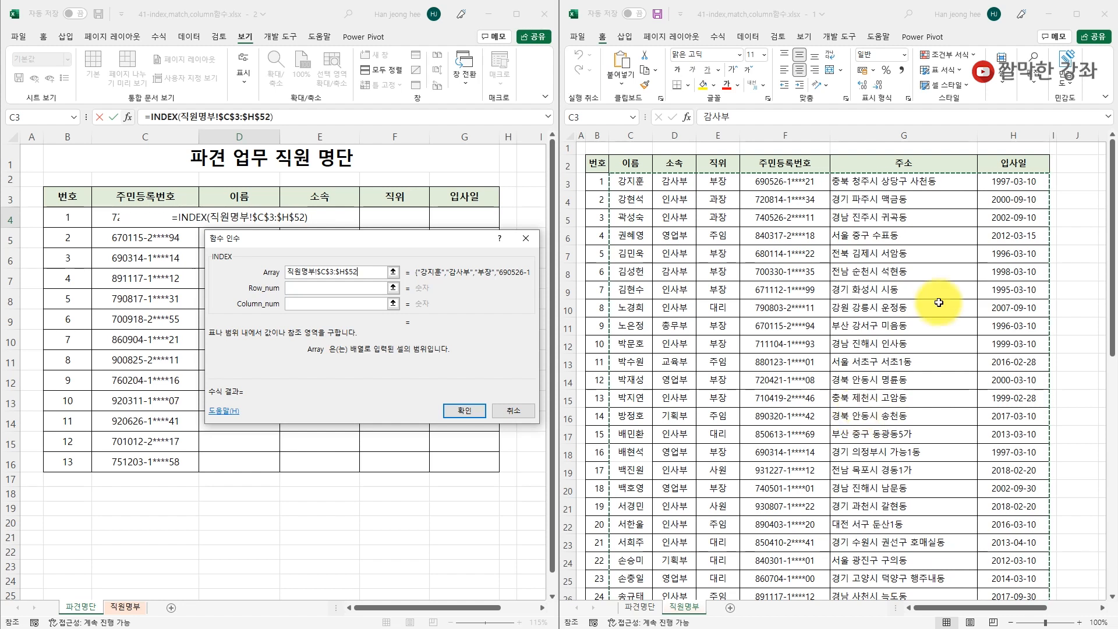
# Nest a MATCH function in the INDEX Row_num argument and open the arguments of MATCH.
pyautogui.click(296, 288)
pyautogui.click(296, 304)
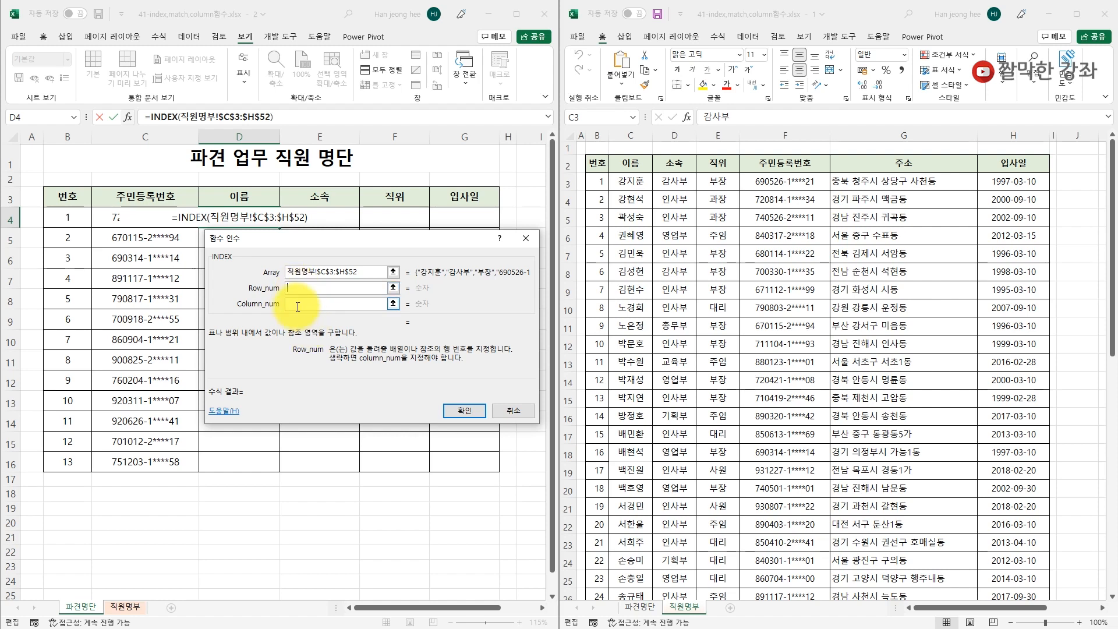
pyautogui.click(299, 289)
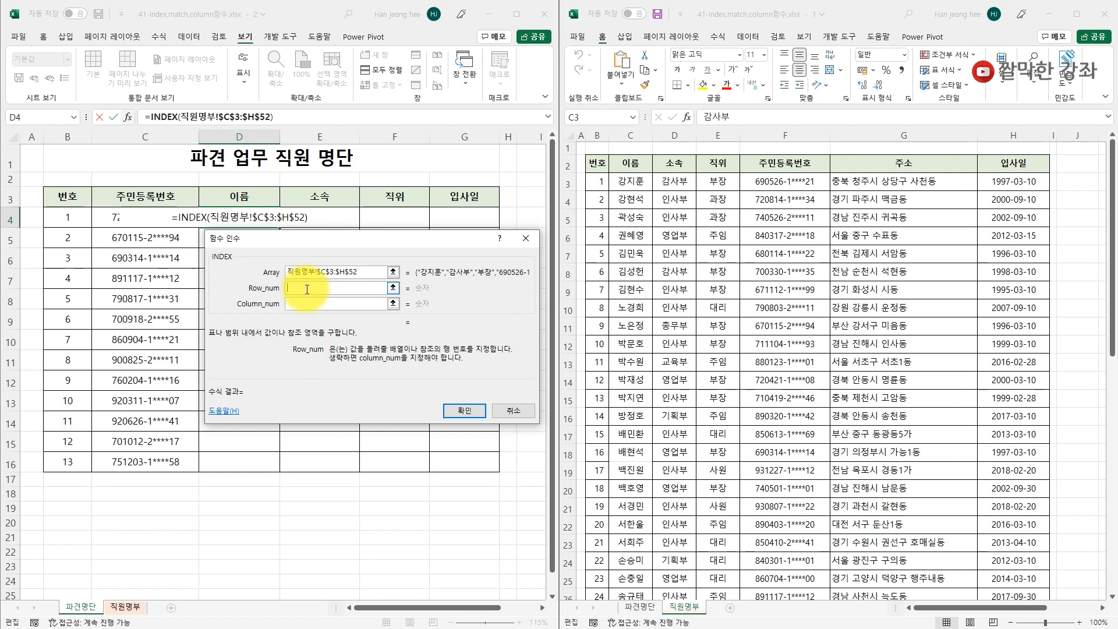
pyautogui.write('match')
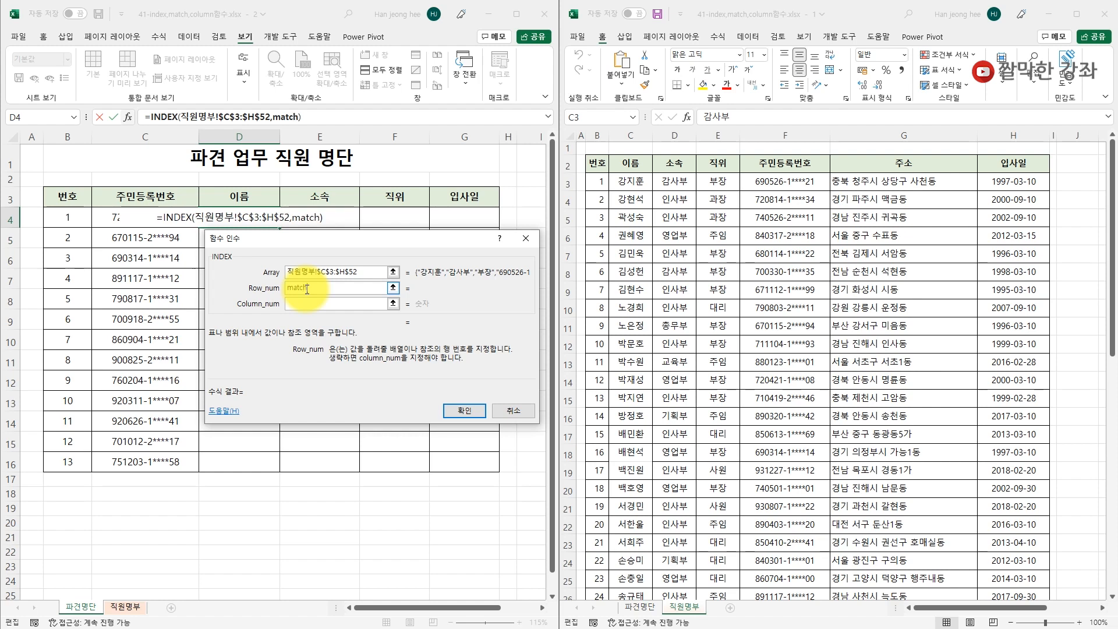
pyautogui.write('()')
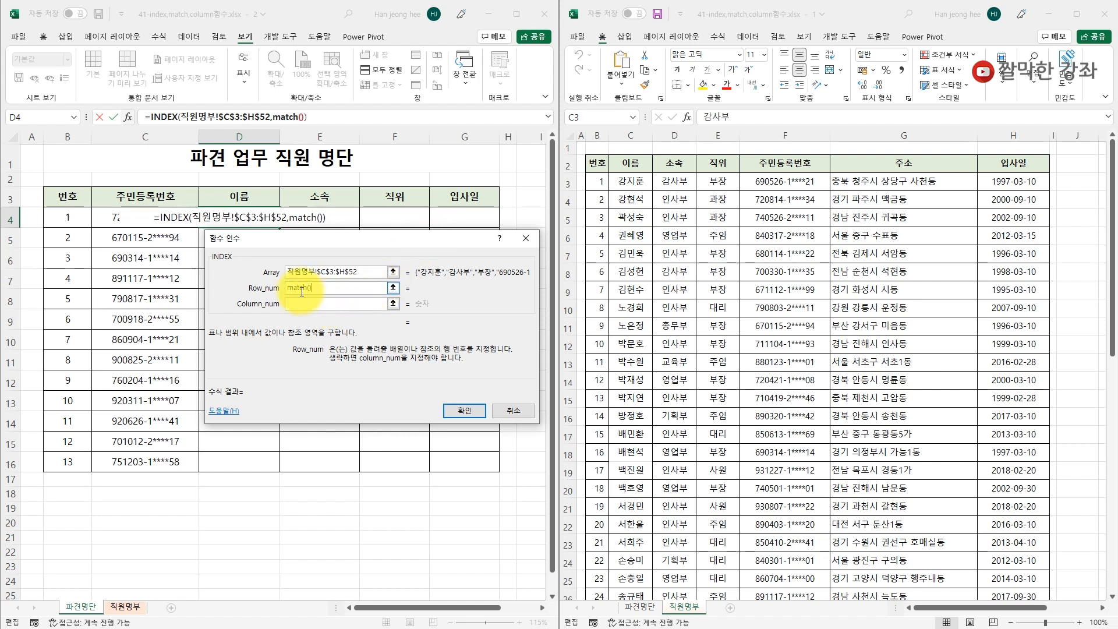
pyautogui.click(279, 117)
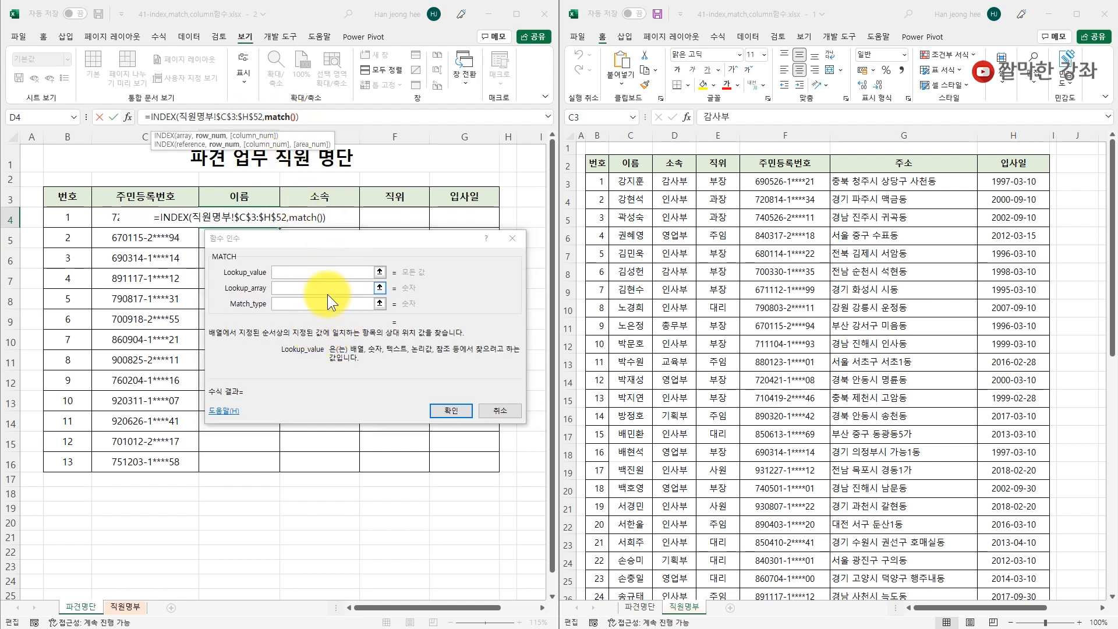
# Set the MATCH Lookup_value to C4 and its Lookup_array to the absolute range 직원명부!$F$3:$F$52.
pyautogui.click(288, 272)
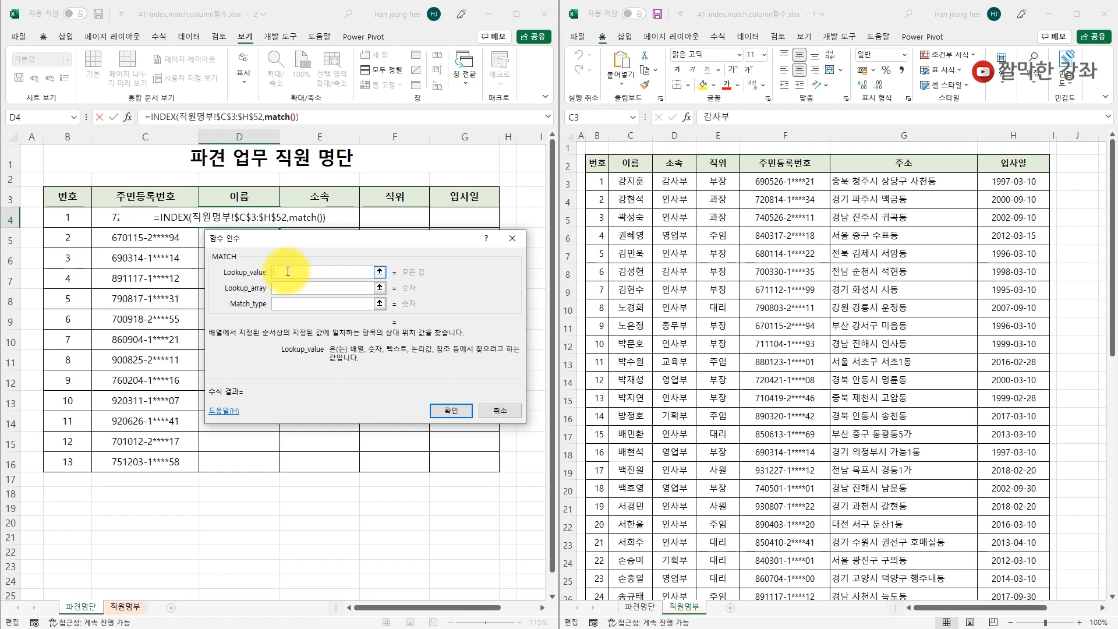
pyautogui.click(118, 222)
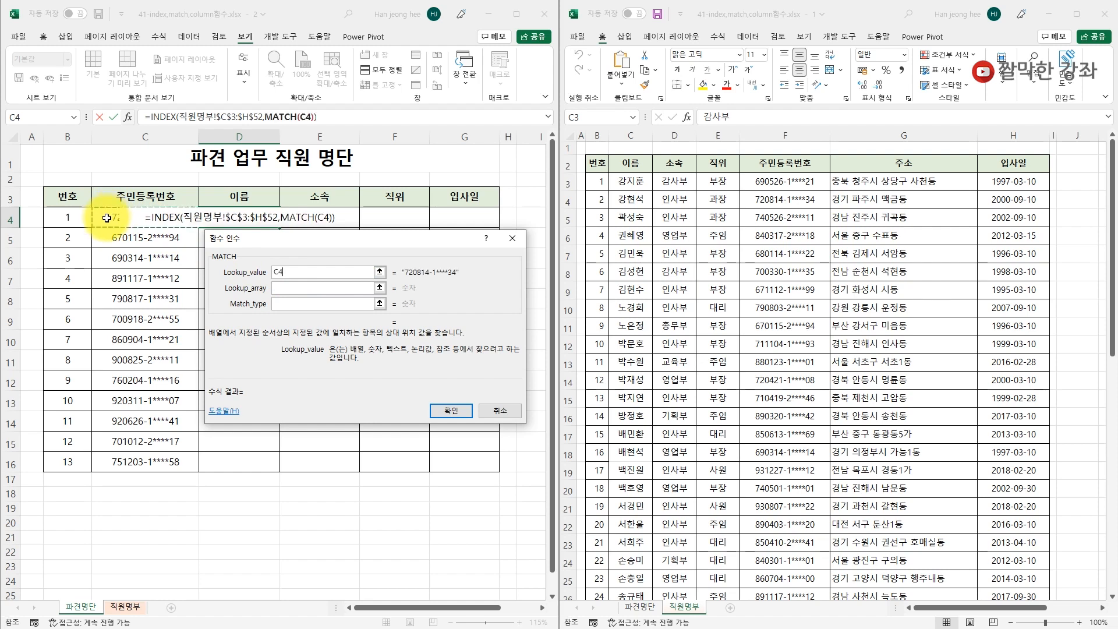
pyautogui.click(283, 288)
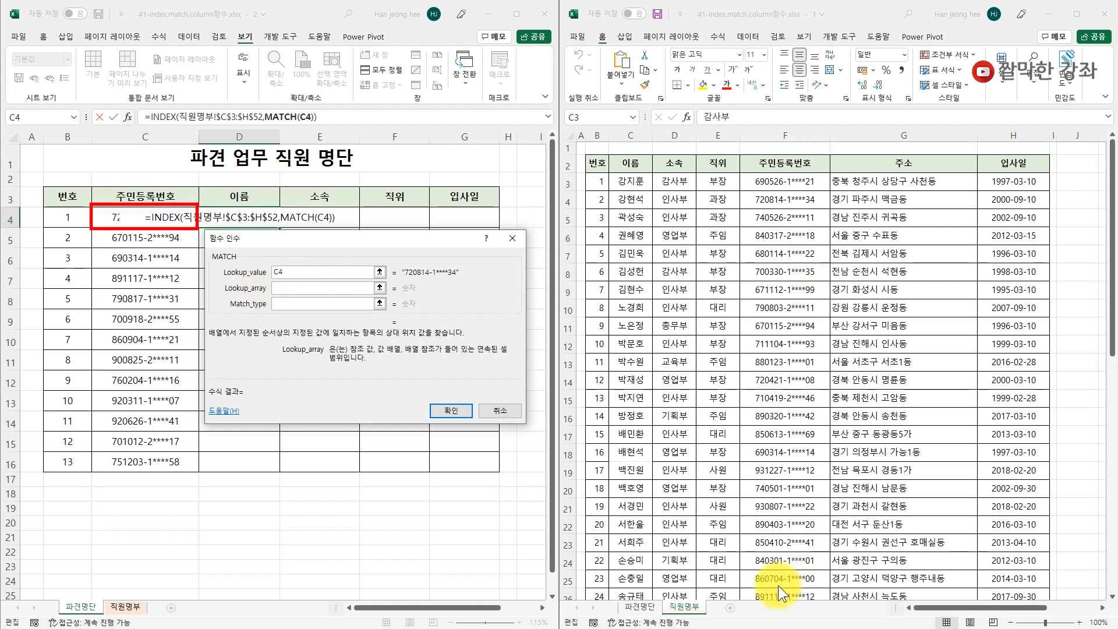
pyautogui.click(775, 182)
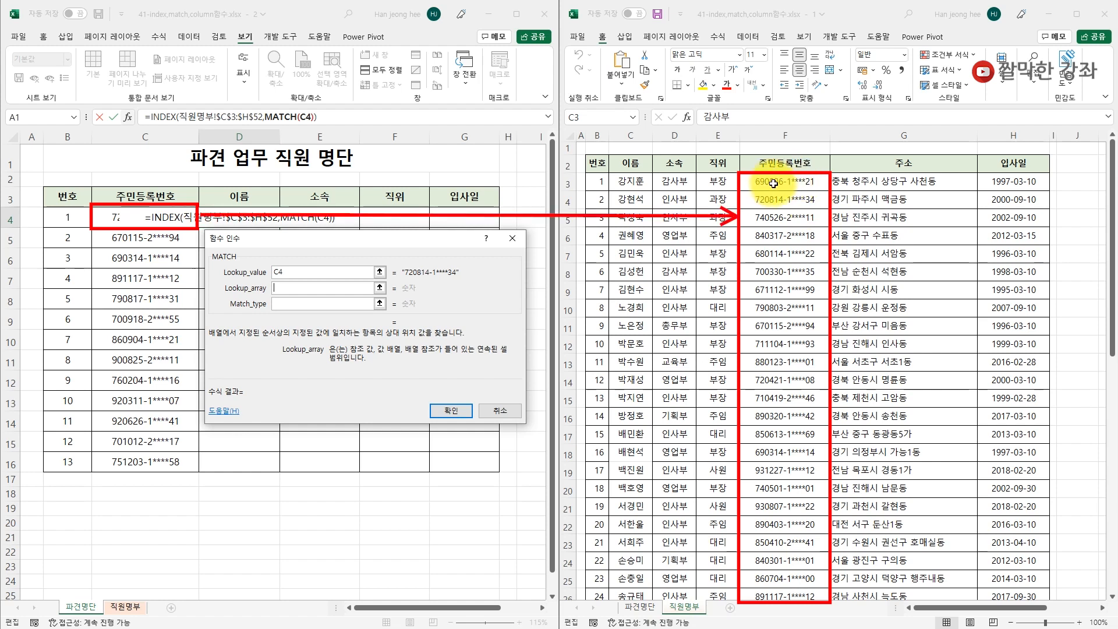
pyautogui.hotkey('ctrl', 'shift', 'Down')
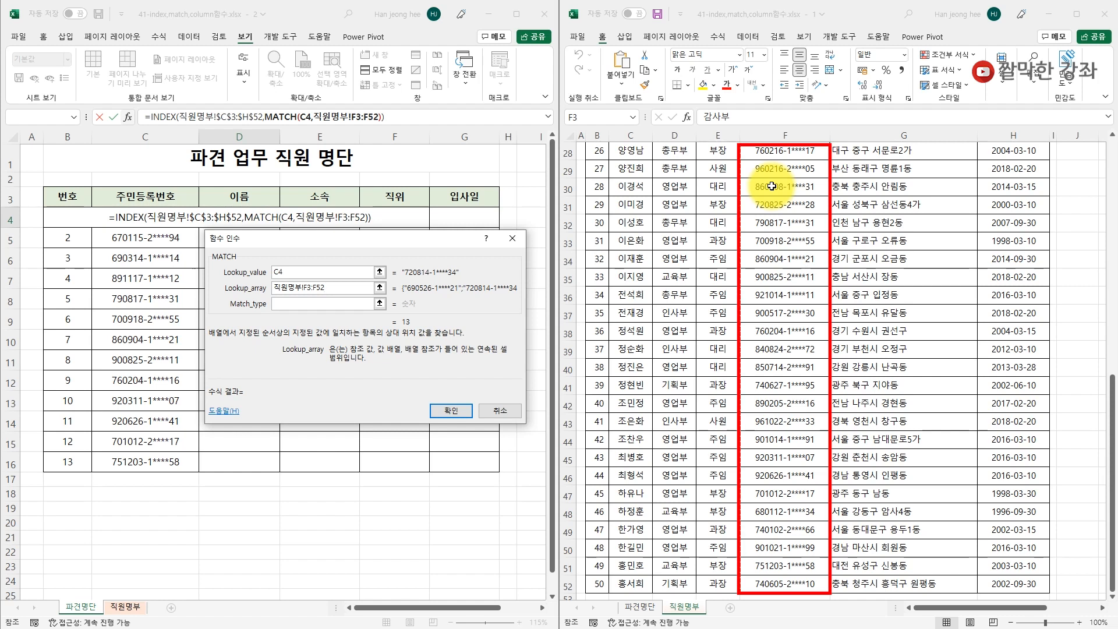
pyautogui.press('F4')
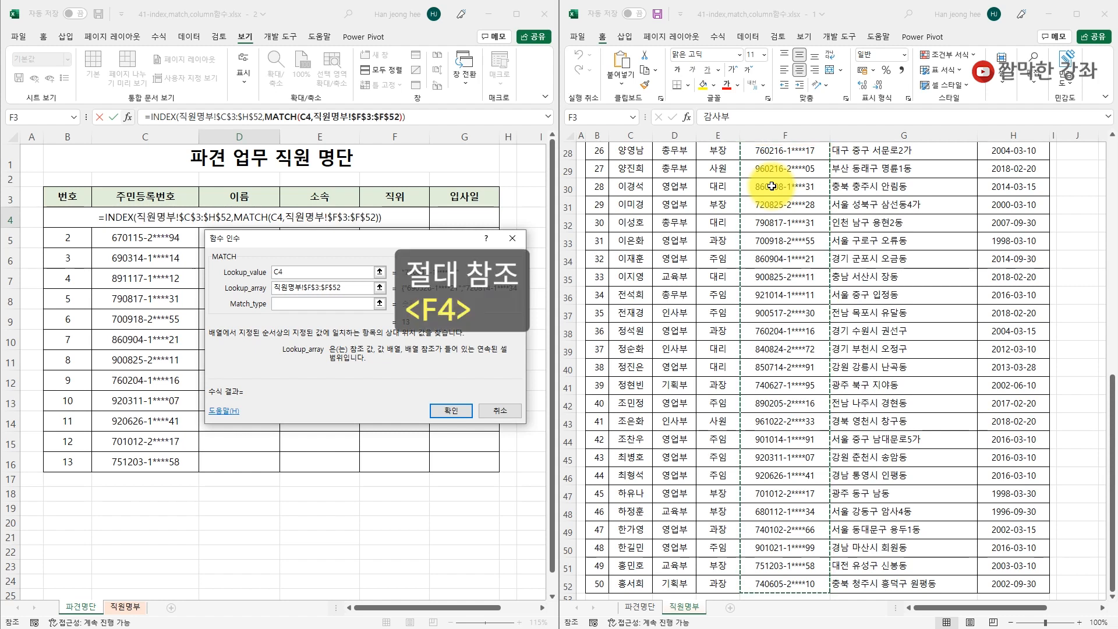
# Set the MATCH Match_type to 0 and return to the arguments of the outer INDEX function.
pyautogui.click(298, 304)
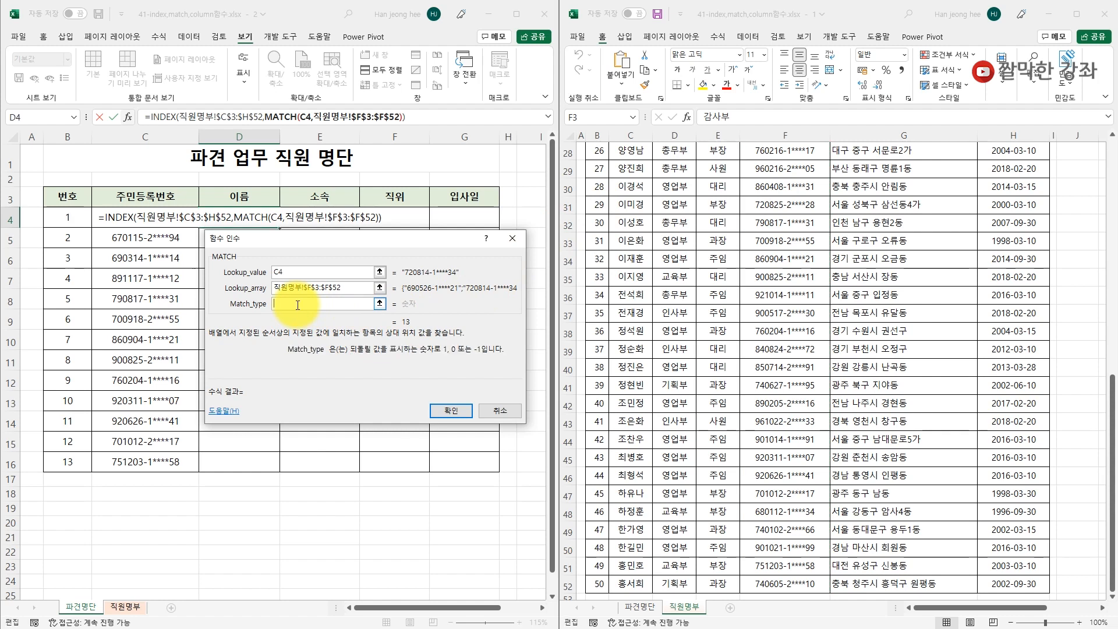
pyautogui.write('0')
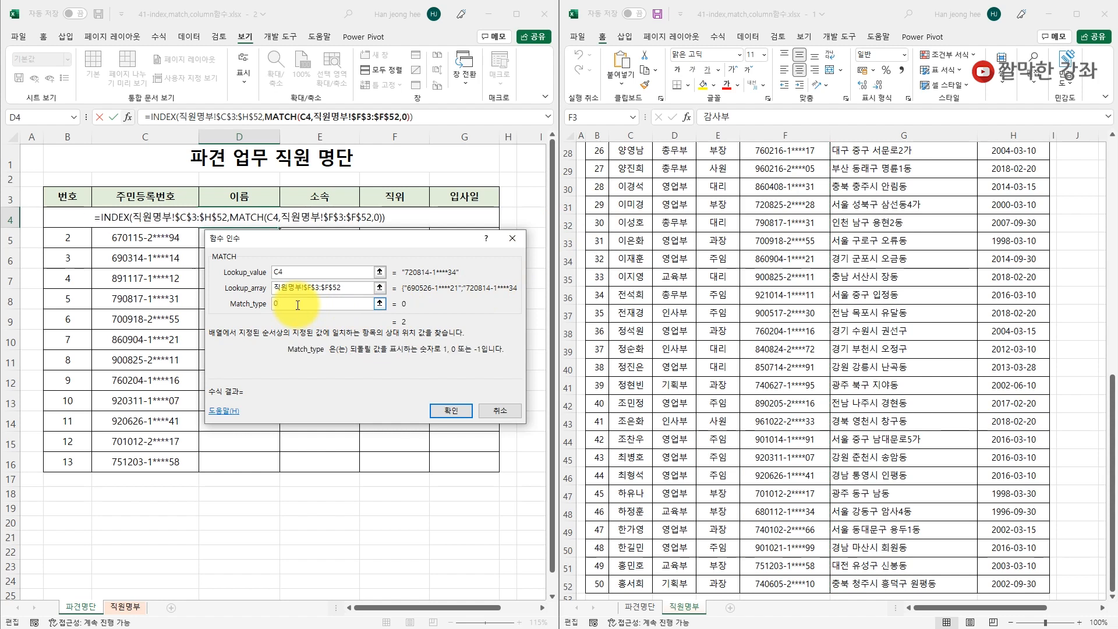
pyautogui.press('BackSpace')
pyautogui.write('0')
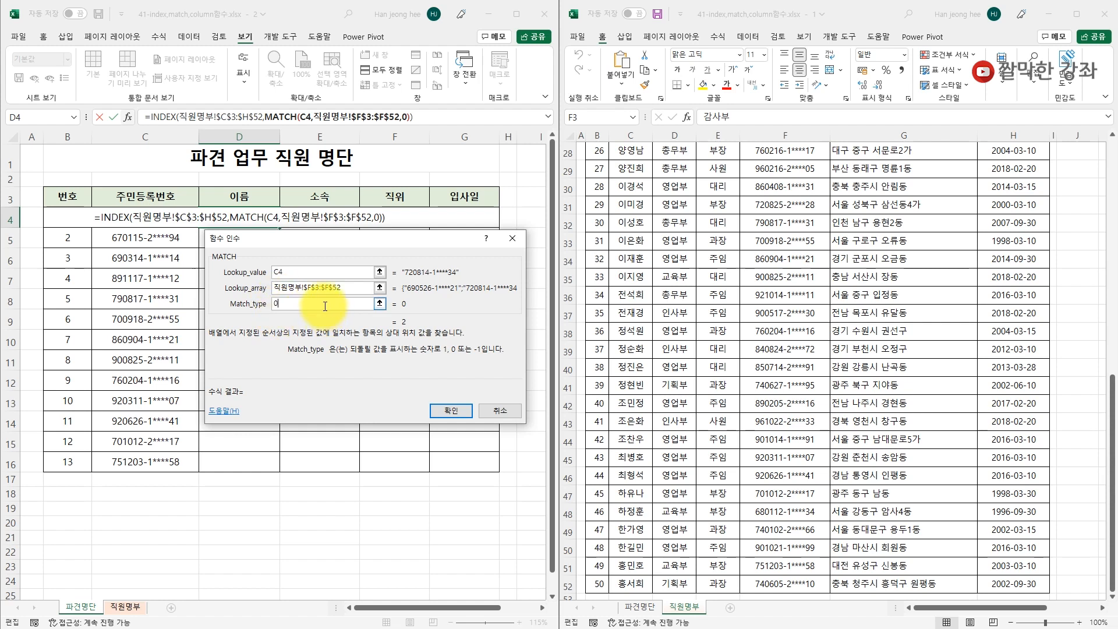
pyautogui.click(161, 117)
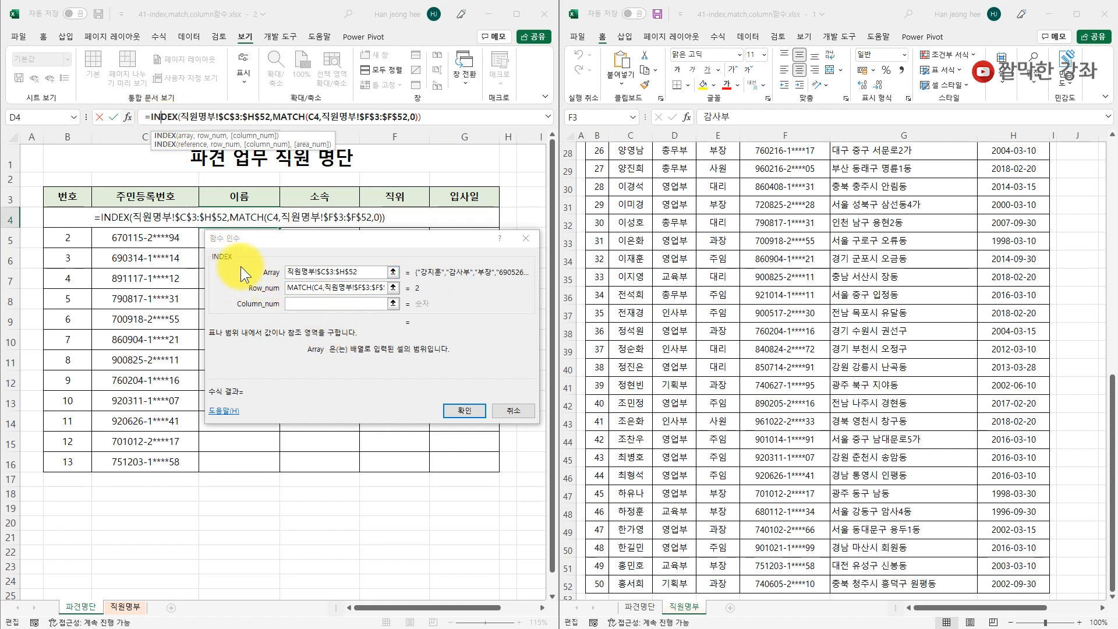
pyautogui.click(296, 305)
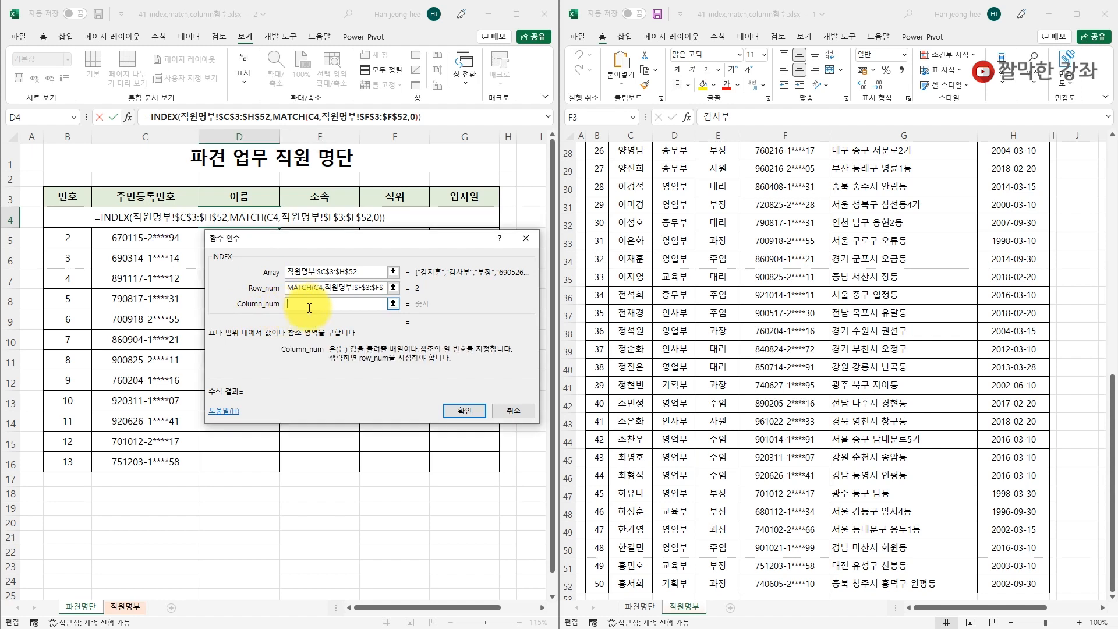
pyautogui.scroll(9, 774, 337)
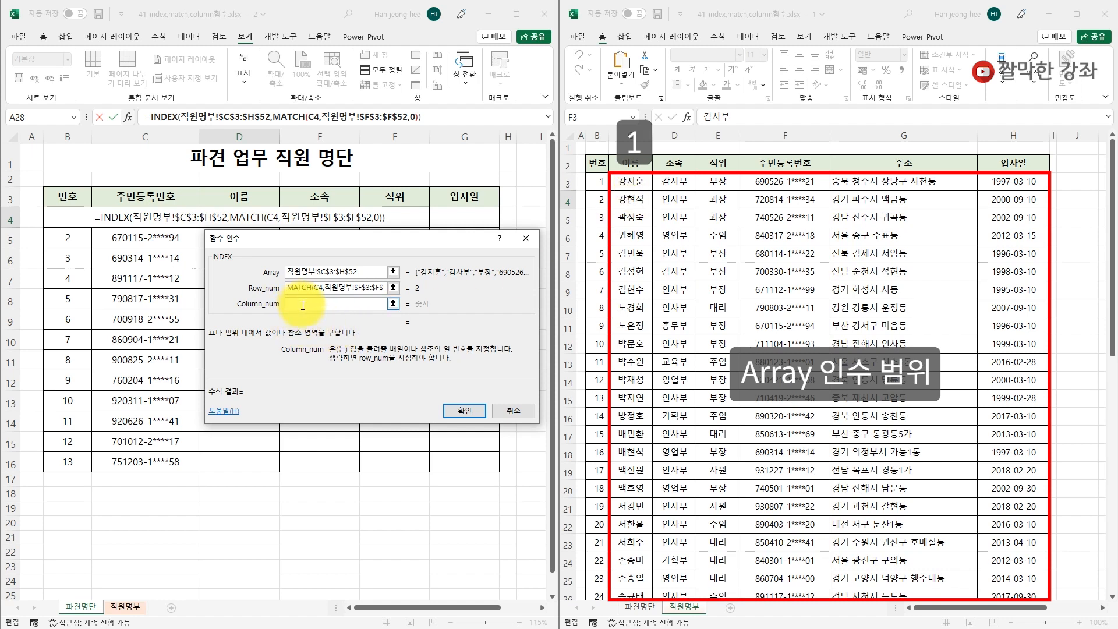
pyautogui.write('1')
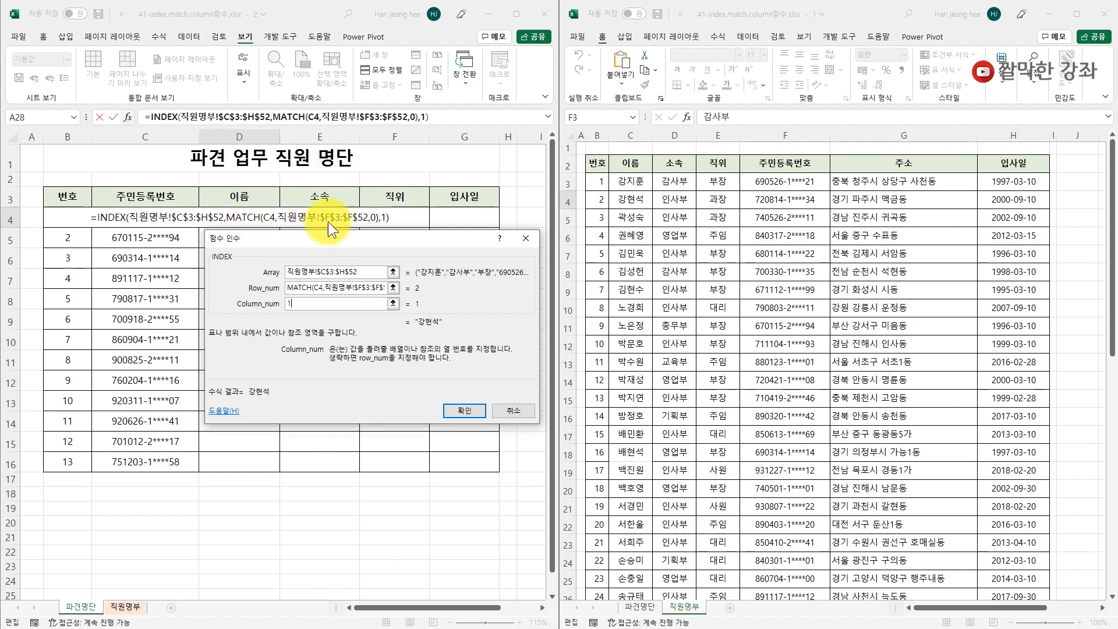
pyautogui.press('BackSpace')
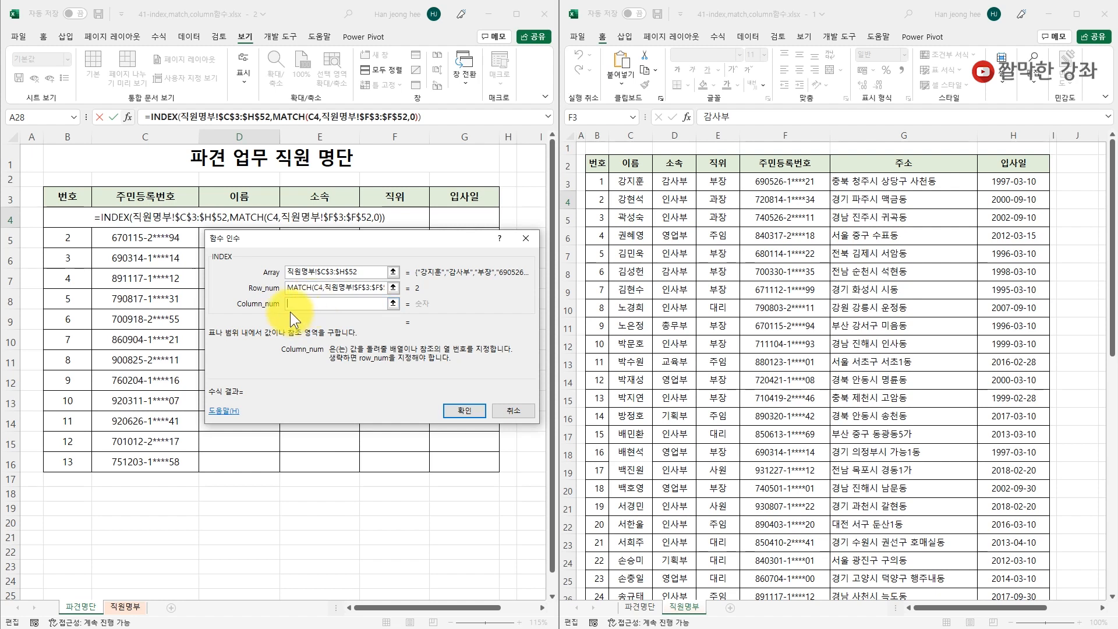
# Change the C4 reference inside the MATCH function to the mixed reference $C4.
pyautogui.click(315, 289)
pyautogui.click(316, 287)
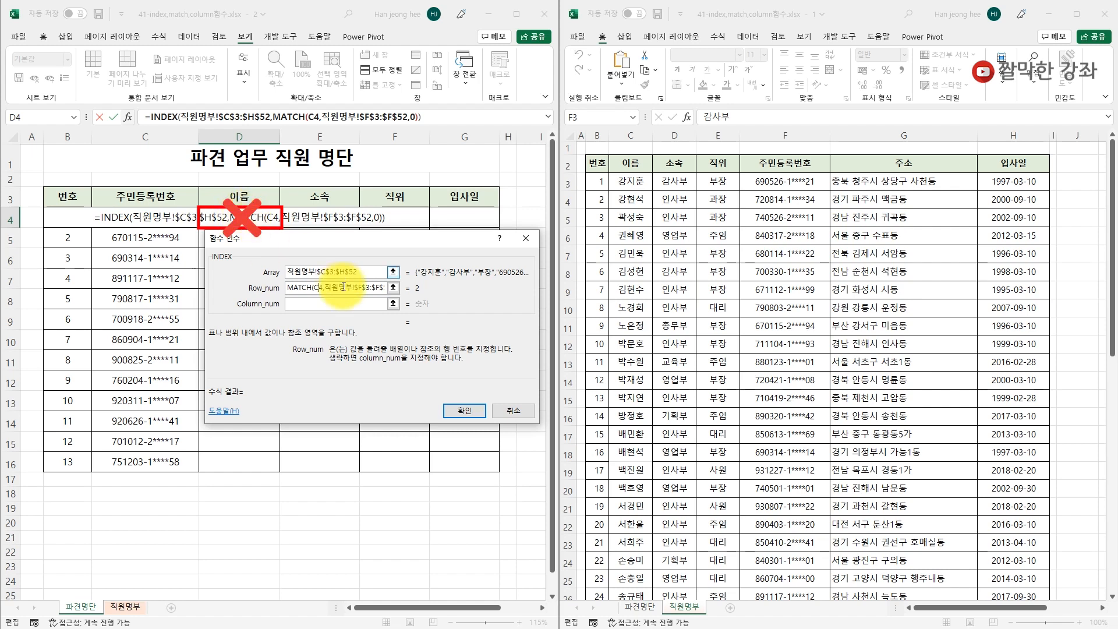
pyautogui.click(320, 300)
pyautogui.press('F4')
pyautogui.press('F4')
pyautogui.press('F4')
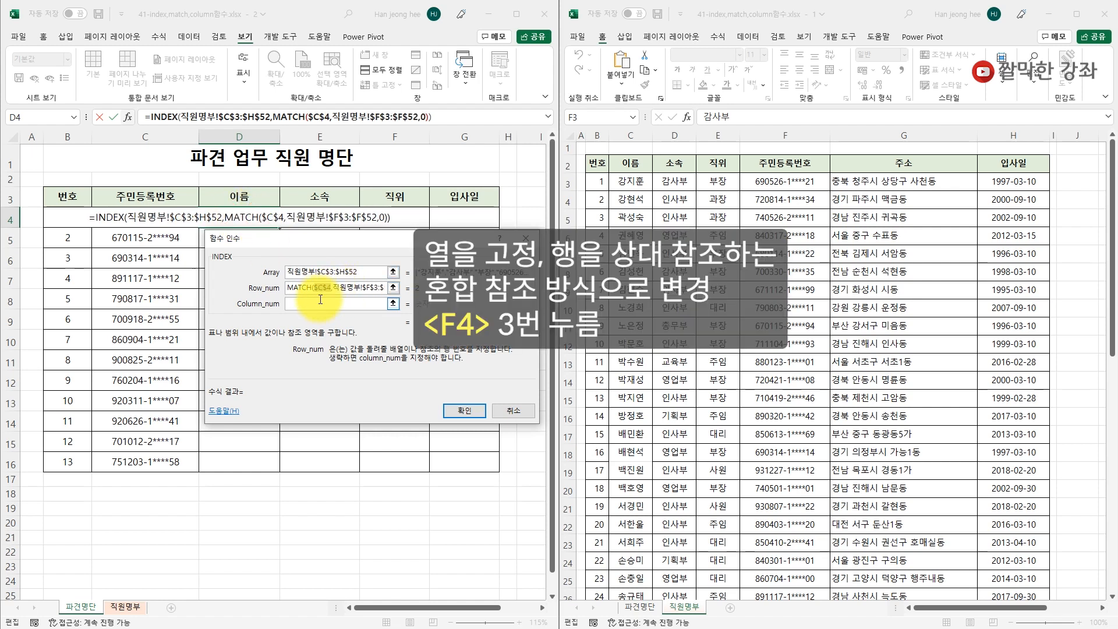
pyautogui.press('F4')
pyautogui.press('F4')
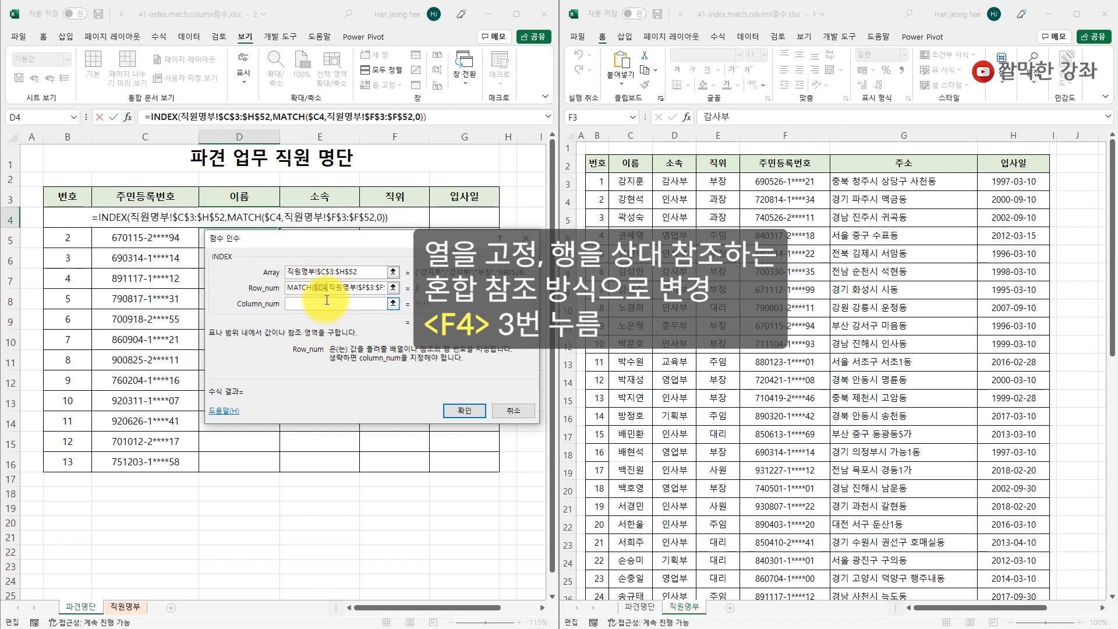
# Nest a COLUMN function in the INDEX Column_num argument and open the arguments of COLUMN.
pyautogui.click(297, 304)
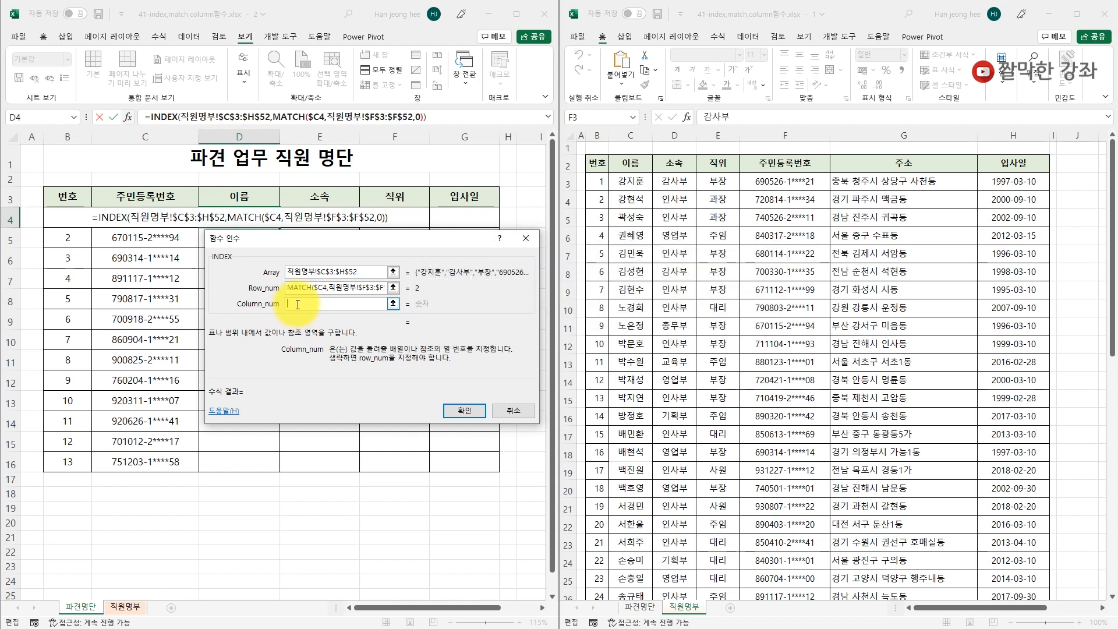
pyautogui.write('co')
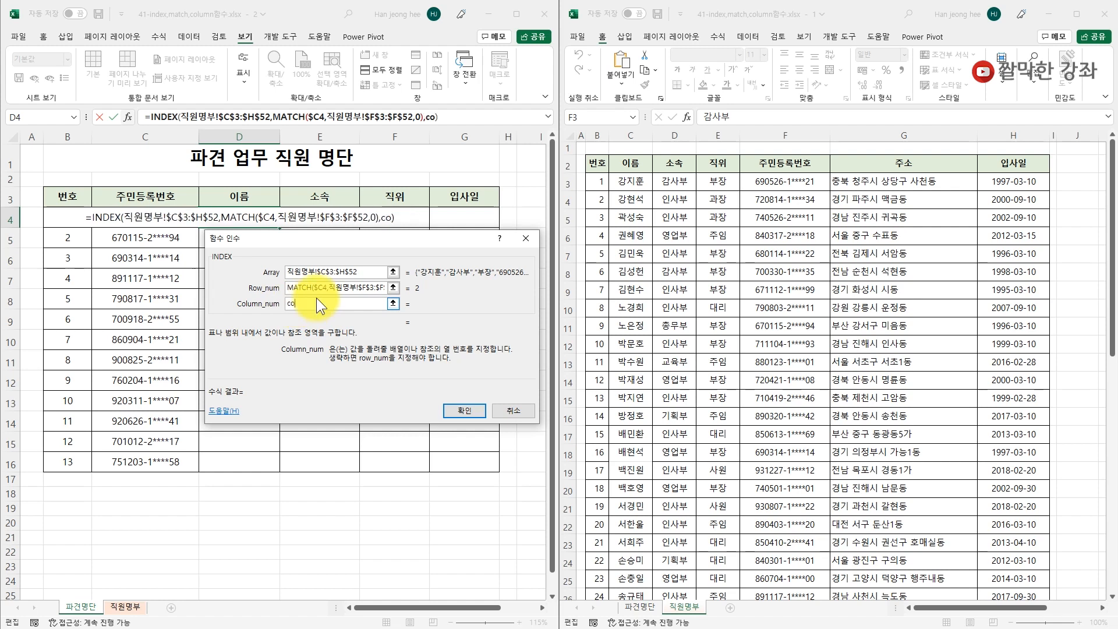
pyautogui.write('lumn()')
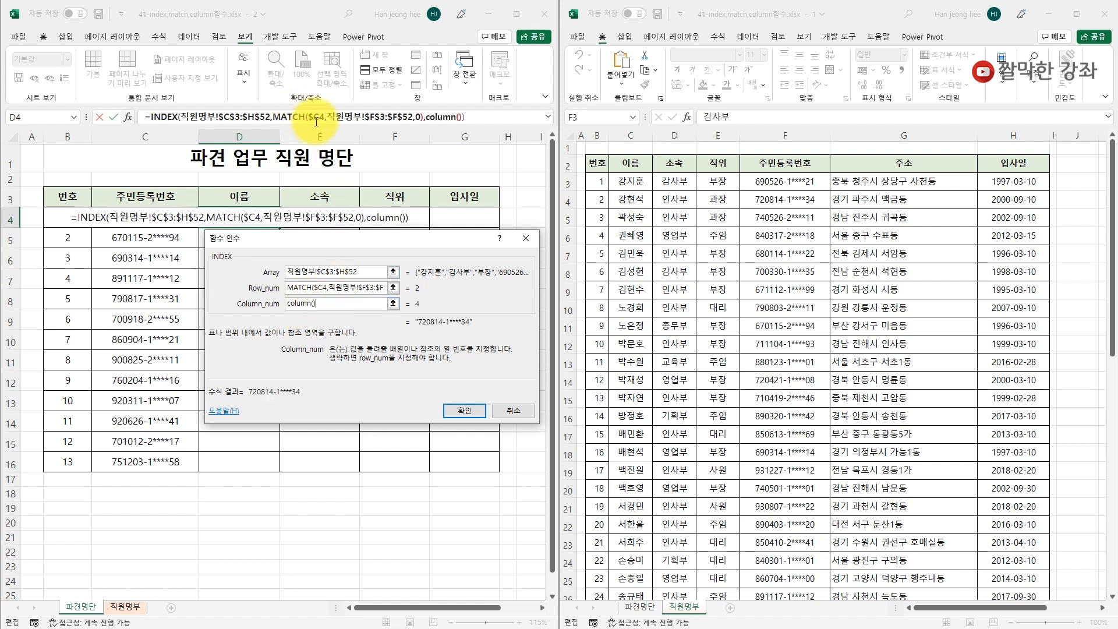
pyautogui.click(448, 119)
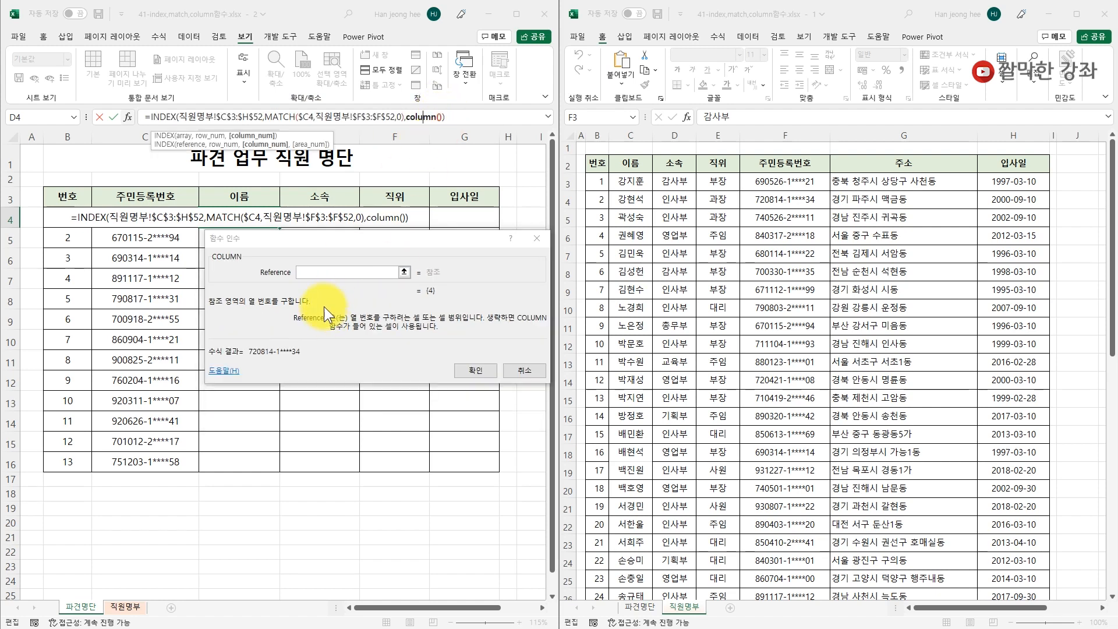
# Set the COLUMN Reference to the 이름 header cell 직원명부!C2 and return to the arguments of the outer INDEX function.
pyautogui.click(326, 267)
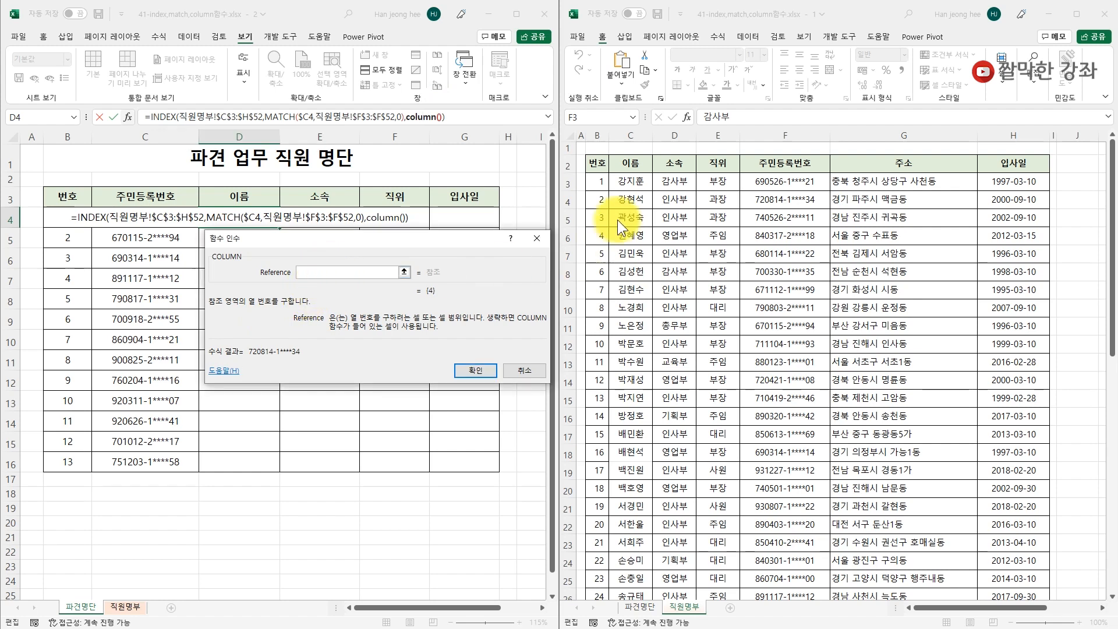
pyautogui.click(634, 165)
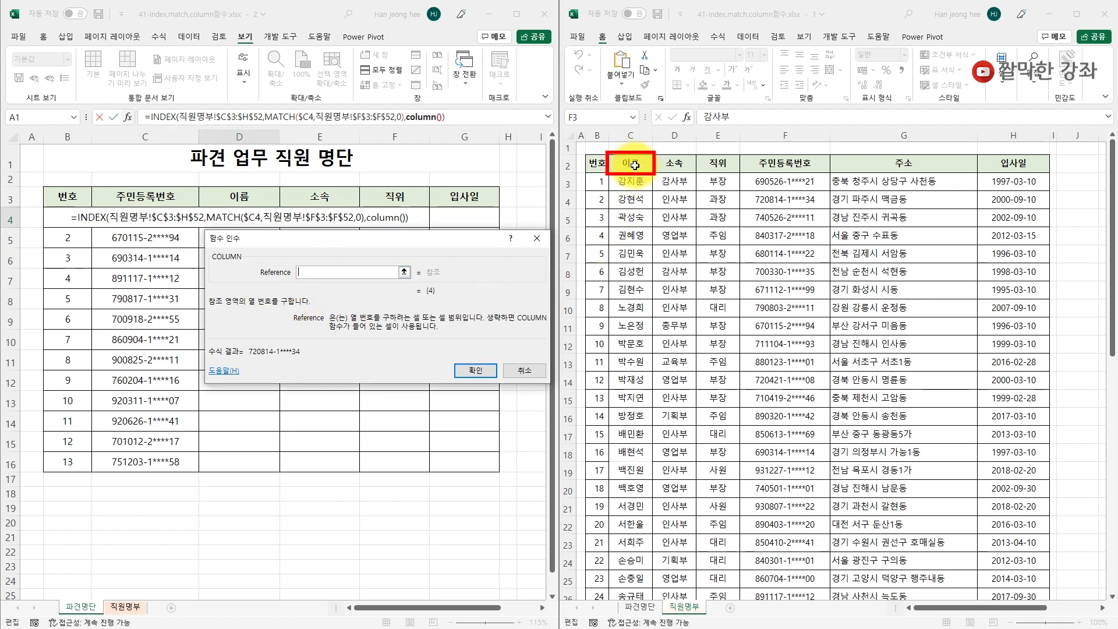
pyautogui.click(633, 165)
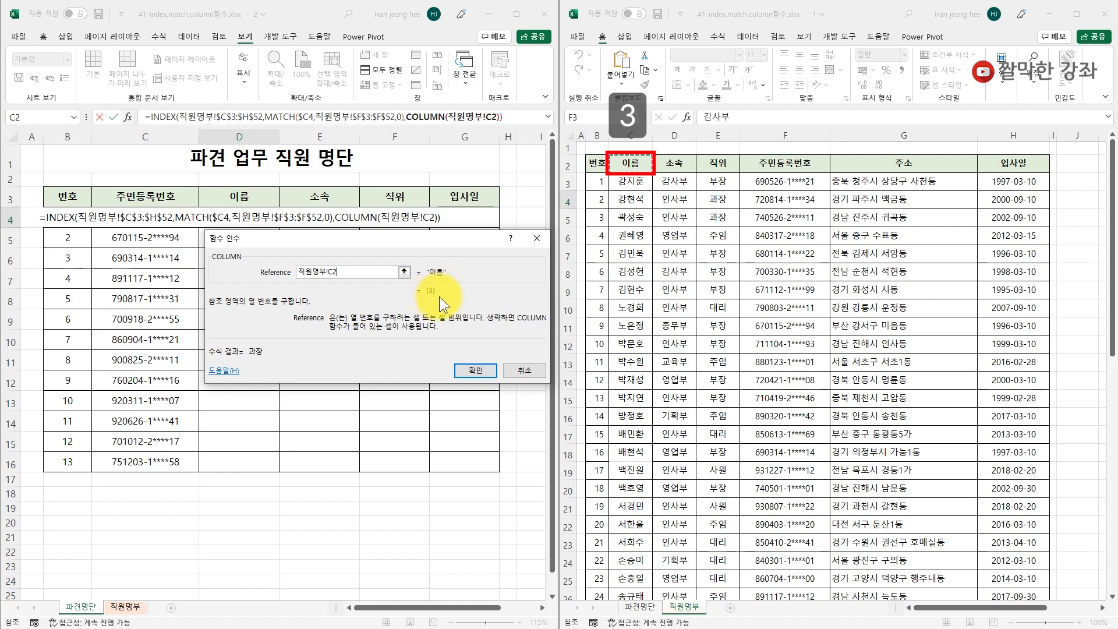
pyautogui.click(168, 116)
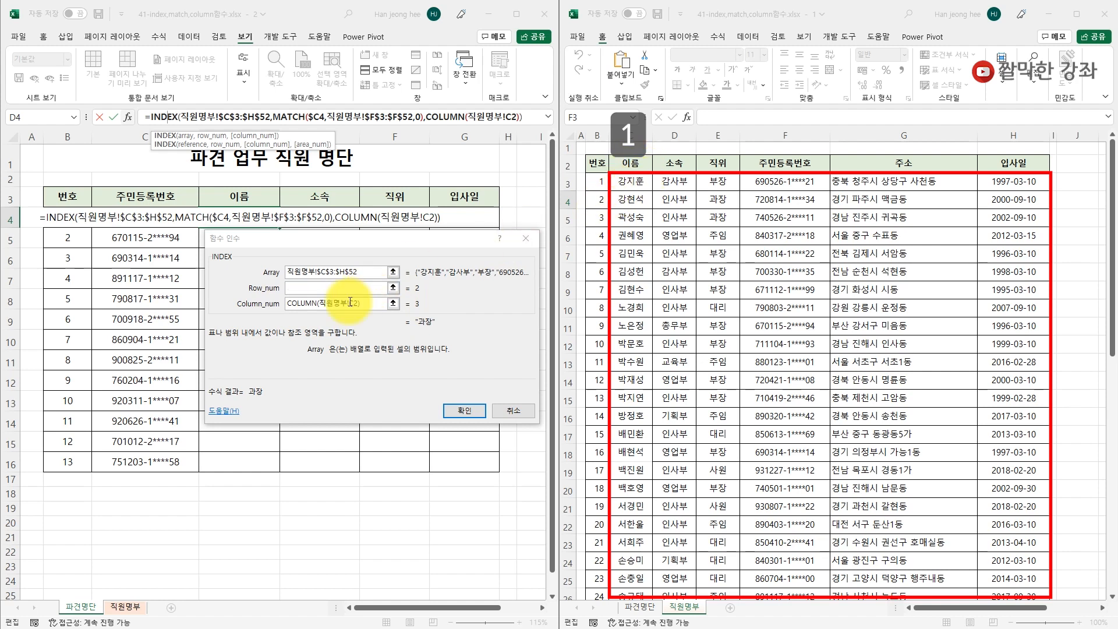
# Subtract 2 from the COLUMN function in Column_num and enter the completed formula in D4.
pyautogui.click(379, 305)
pyautogui.write('-2')
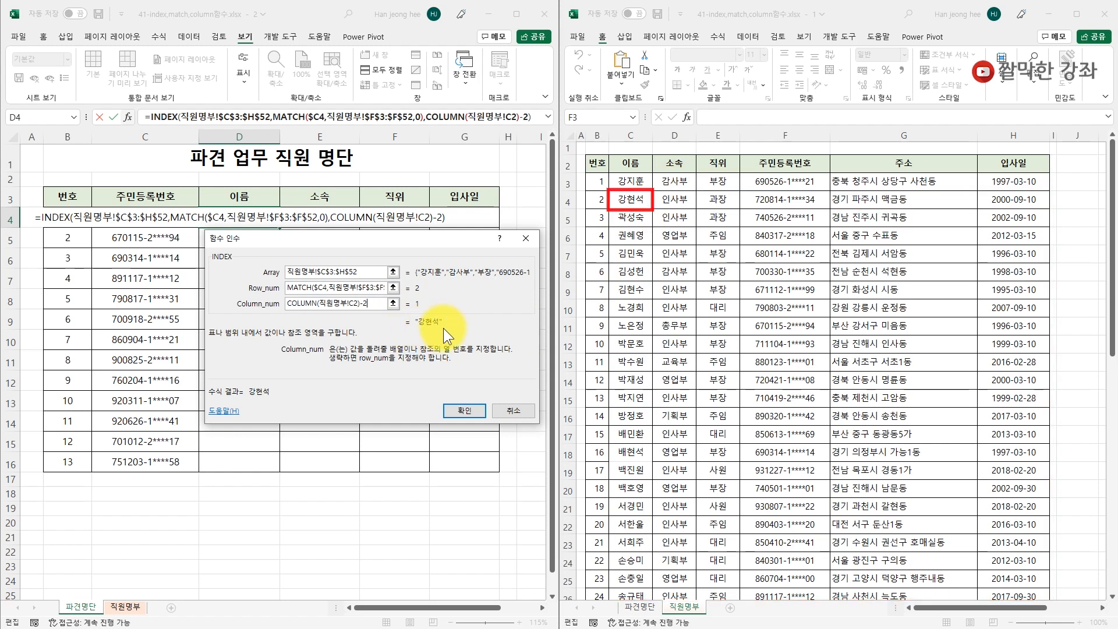
pyautogui.click(465, 410)
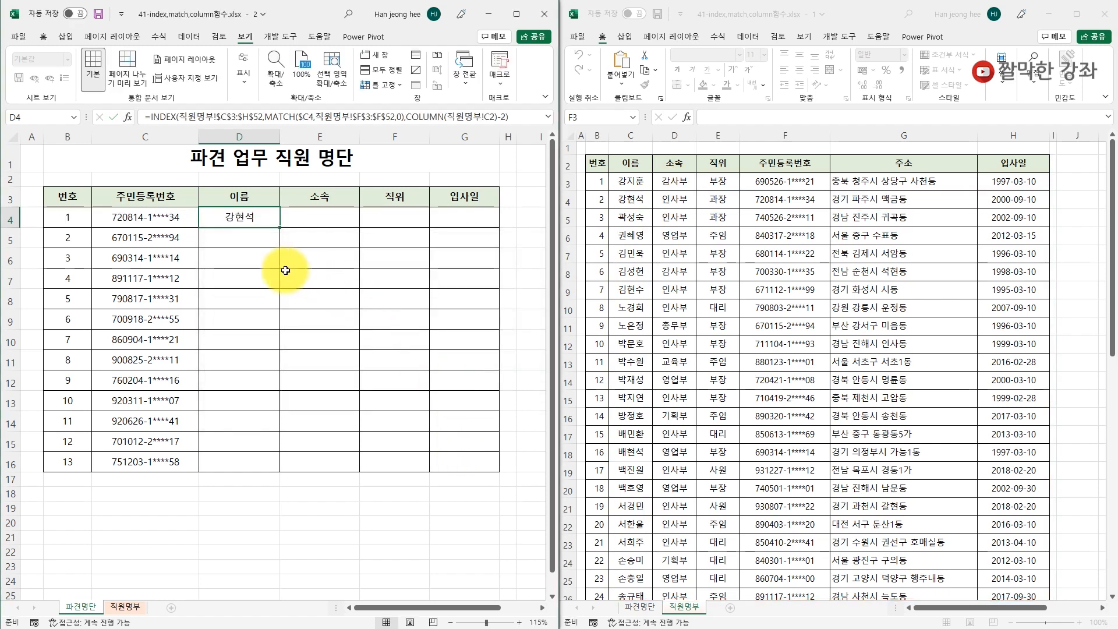
# Fill the D4 formula across and down the range D4:G16 and check the copied formula in G4.
pyautogui.moveTo(281, 227); pyautogui.dragTo(501, 471)
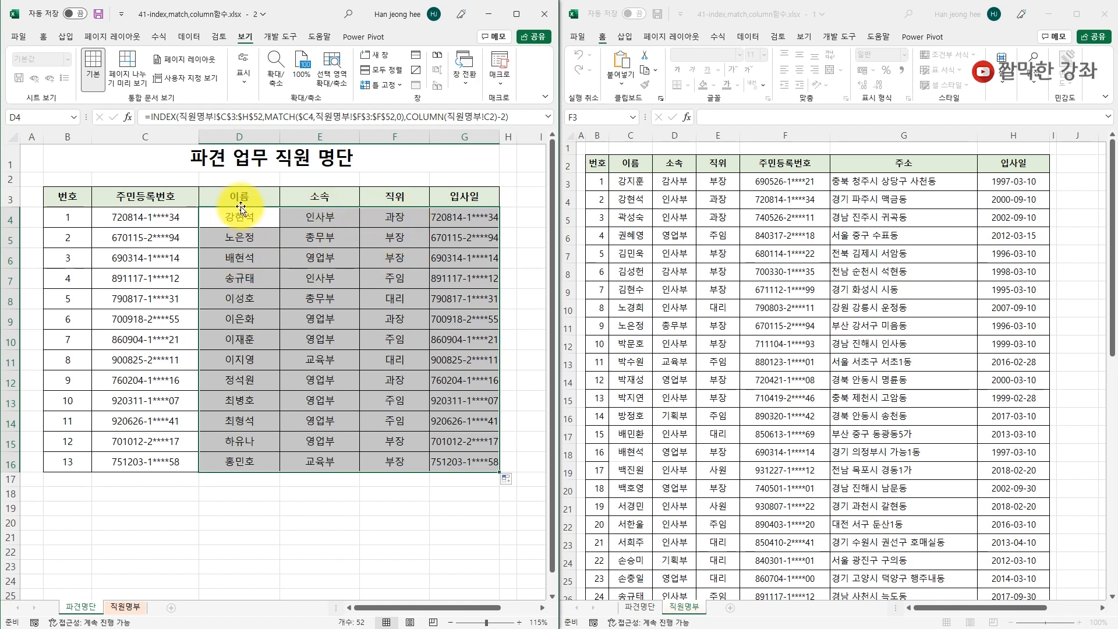
pyautogui.click(492, 217)
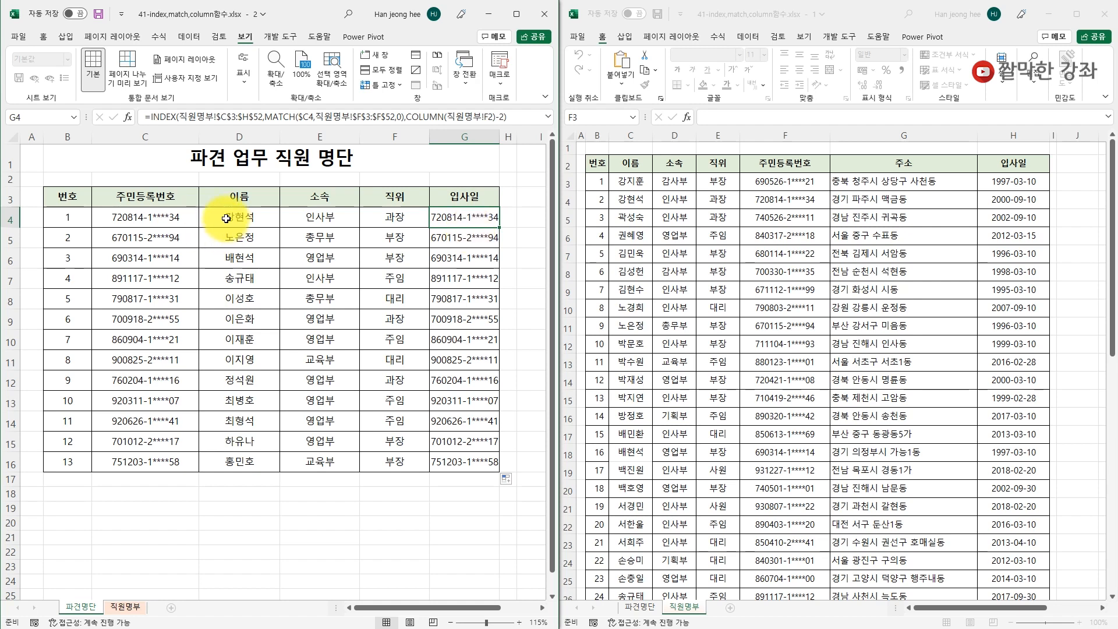
# Clear the formulas from the range D4:G16.
pyautogui.moveTo(236, 218); pyautogui.dragTo(482, 462)
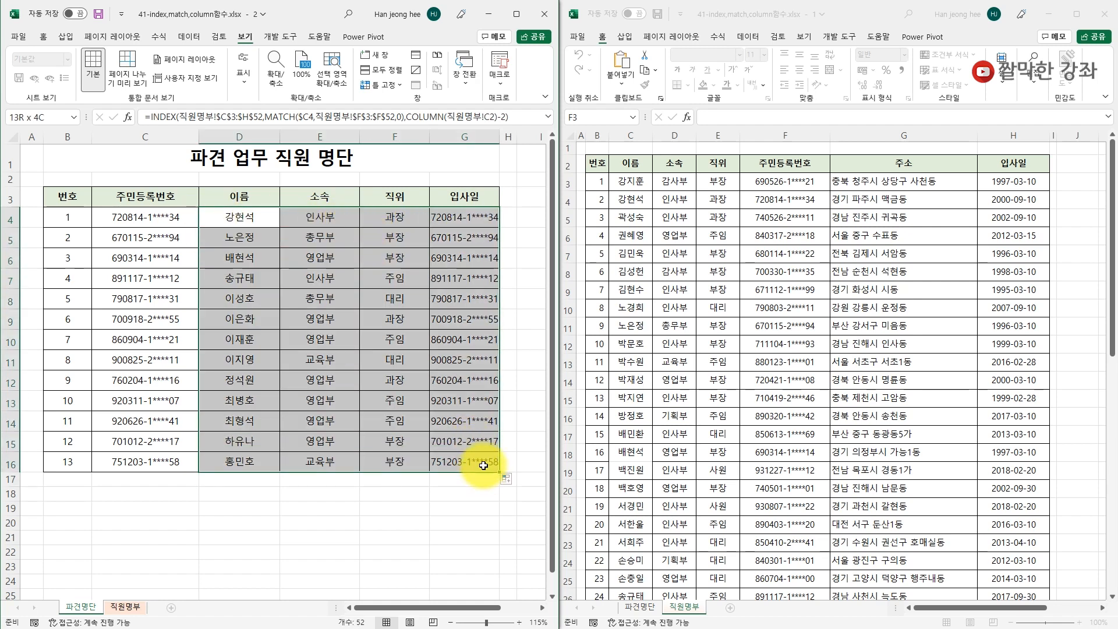
pyautogui.press('Delete')
# Start an INDEX function in D4 and open its arguments in the array,row_num,column_num form.
pyautogui.click(245, 216)
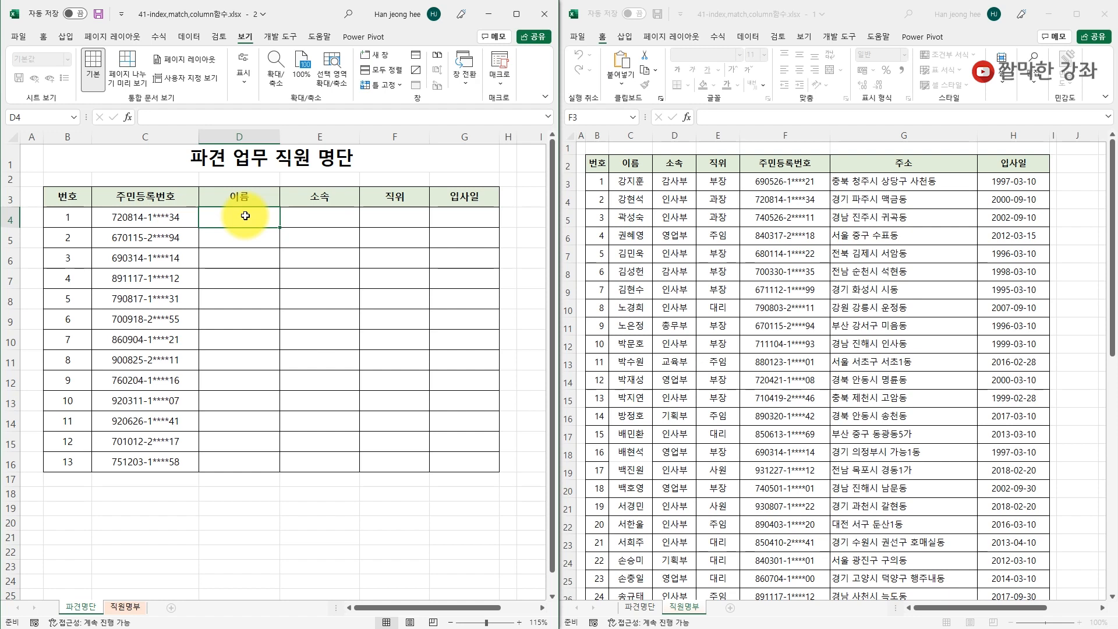
pyautogui.write('=')
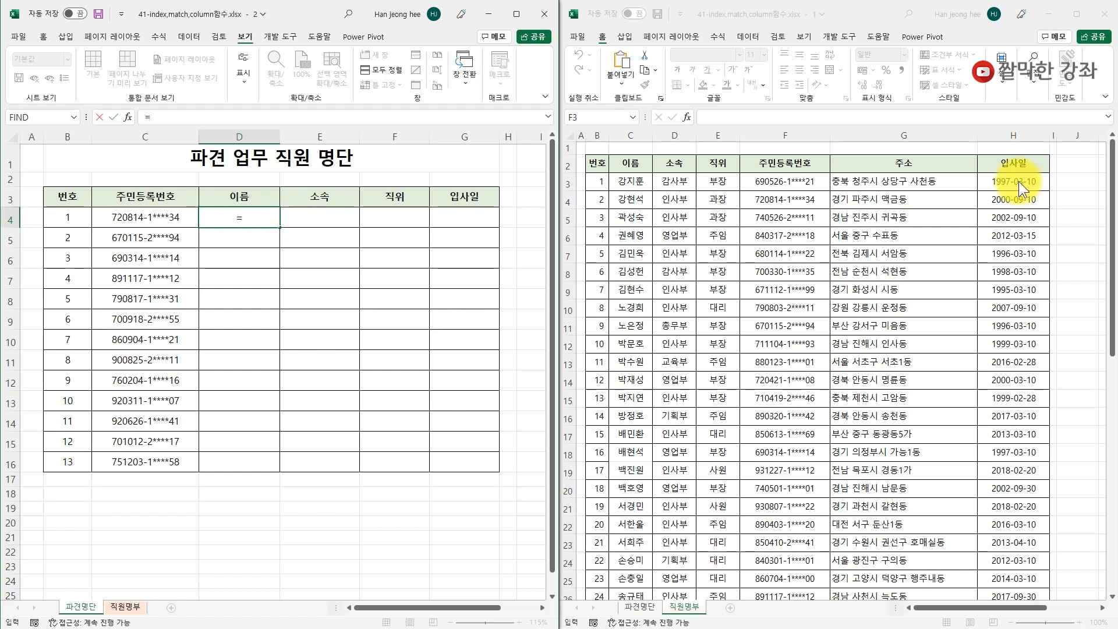
pyautogui.write('index(')
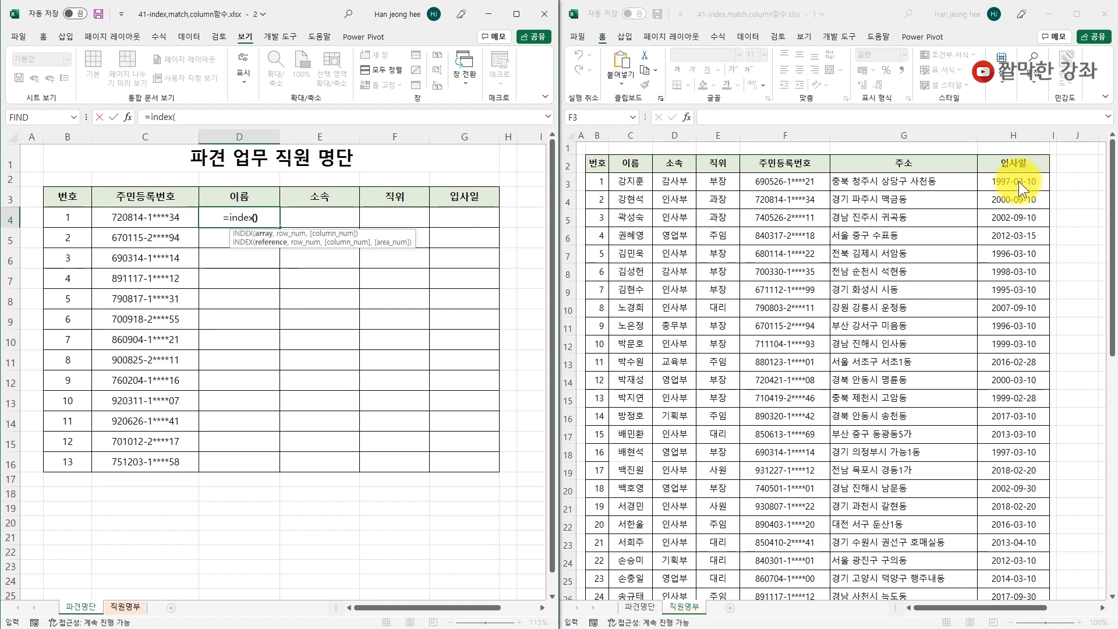
pyautogui.write(')')
pyautogui.click(127, 117)
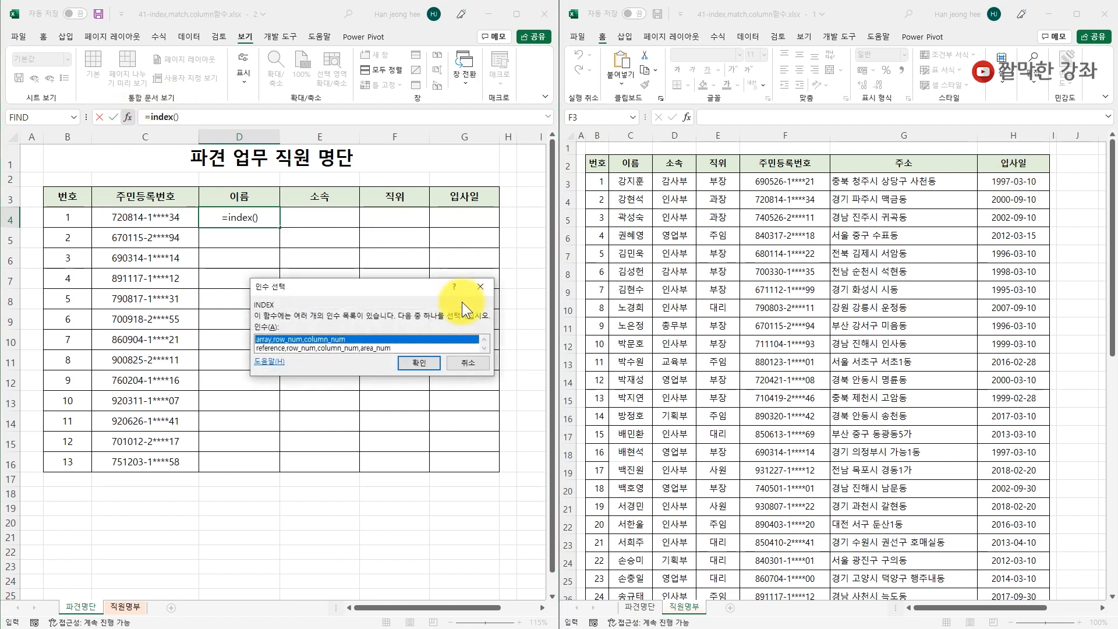
pyautogui.click(419, 362)
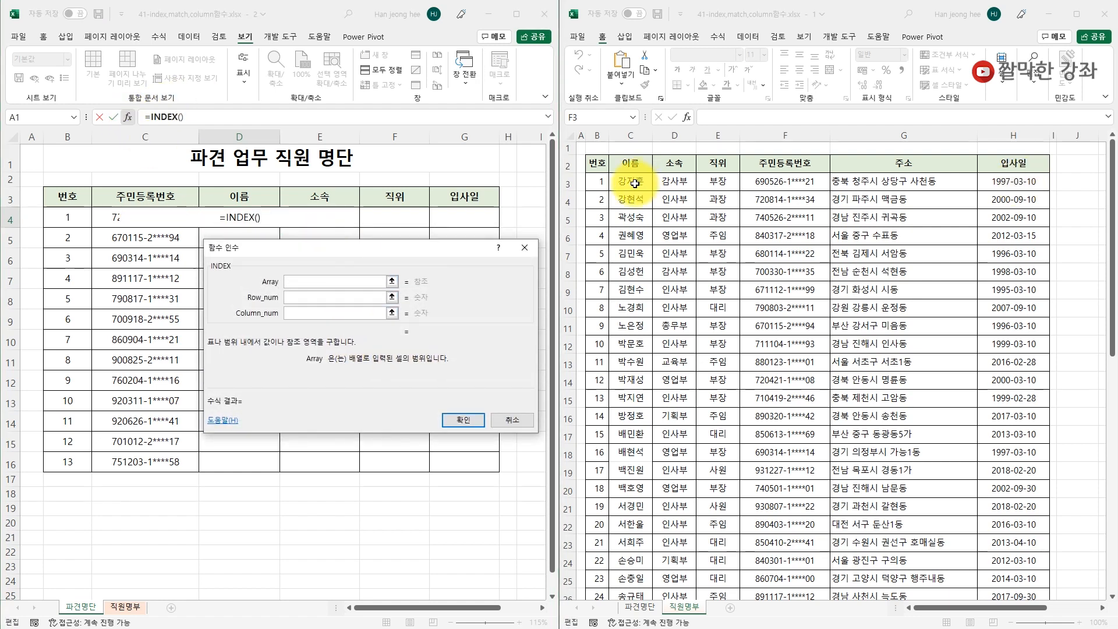
# Set the INDEX Array to the absolute range 직원명부!$C$3:$H$52.
pyautogui.moveTo(635, 184); pyautogui.dragTo(997, 204)
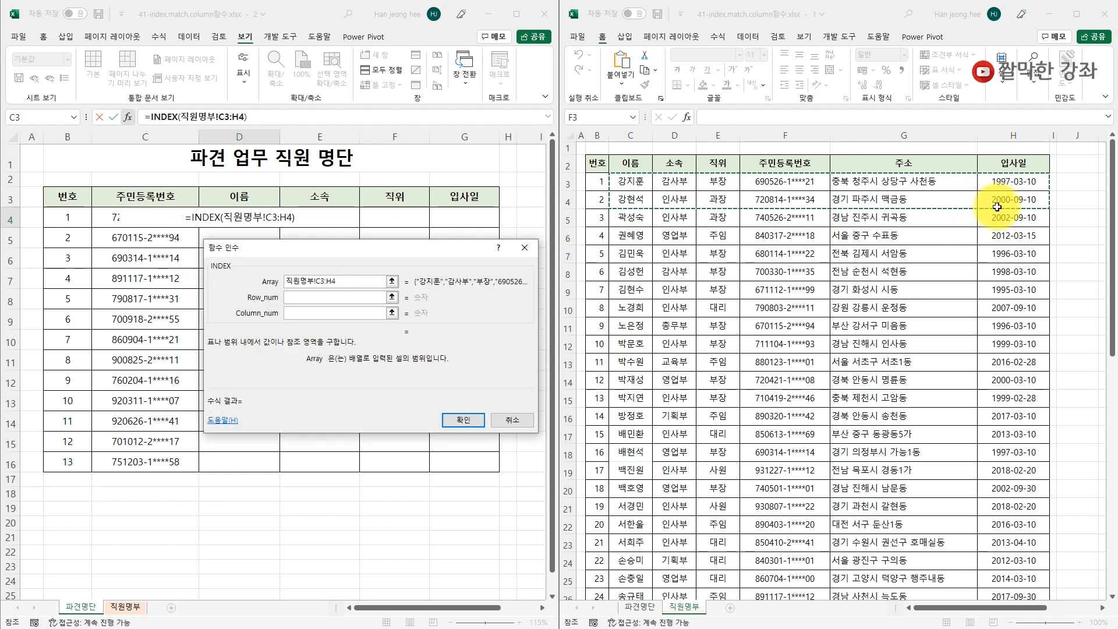
pyautogui.hotkey('ctrl', 'shift', 'Down')
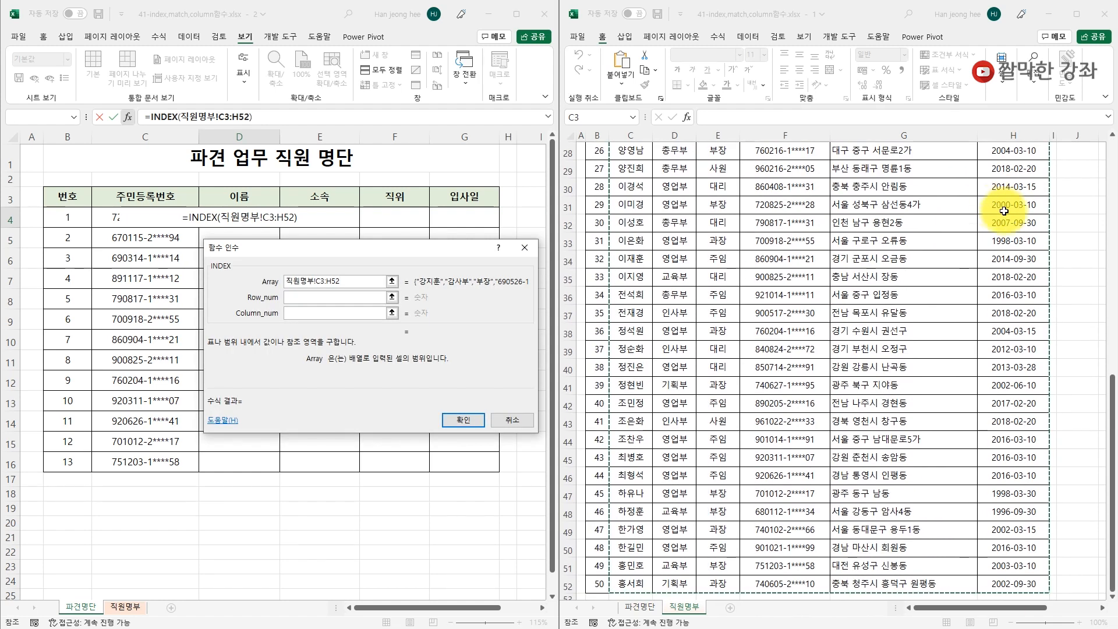
pyautogui.press('F4')
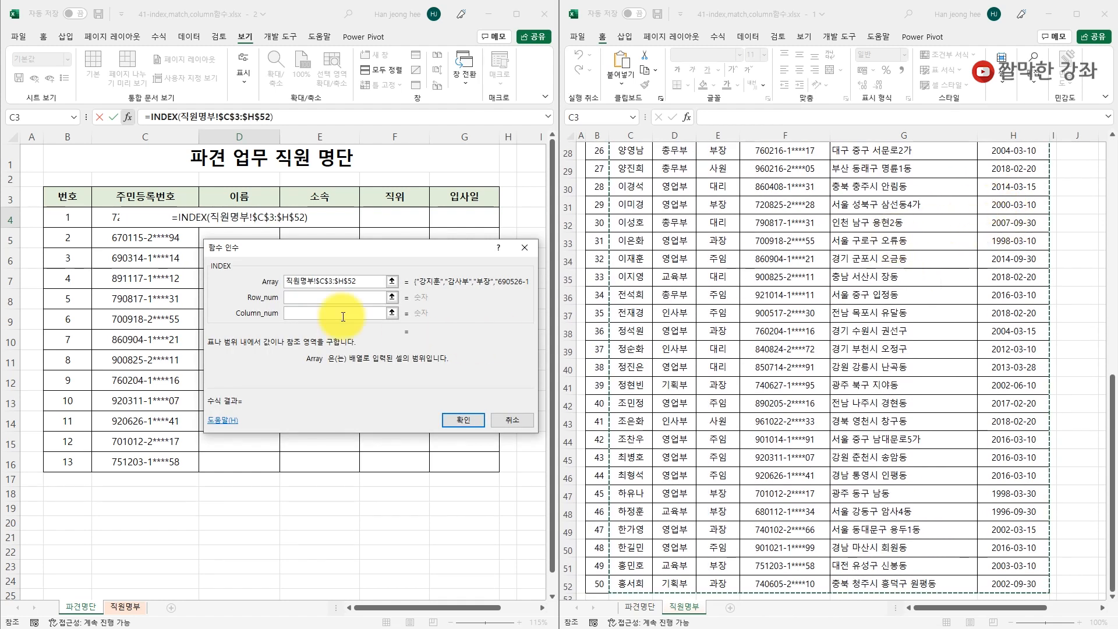
# Nest a MATCH function in the Row_num argument of INDEX and open its arguments.
pyautogui.click(317, 297)
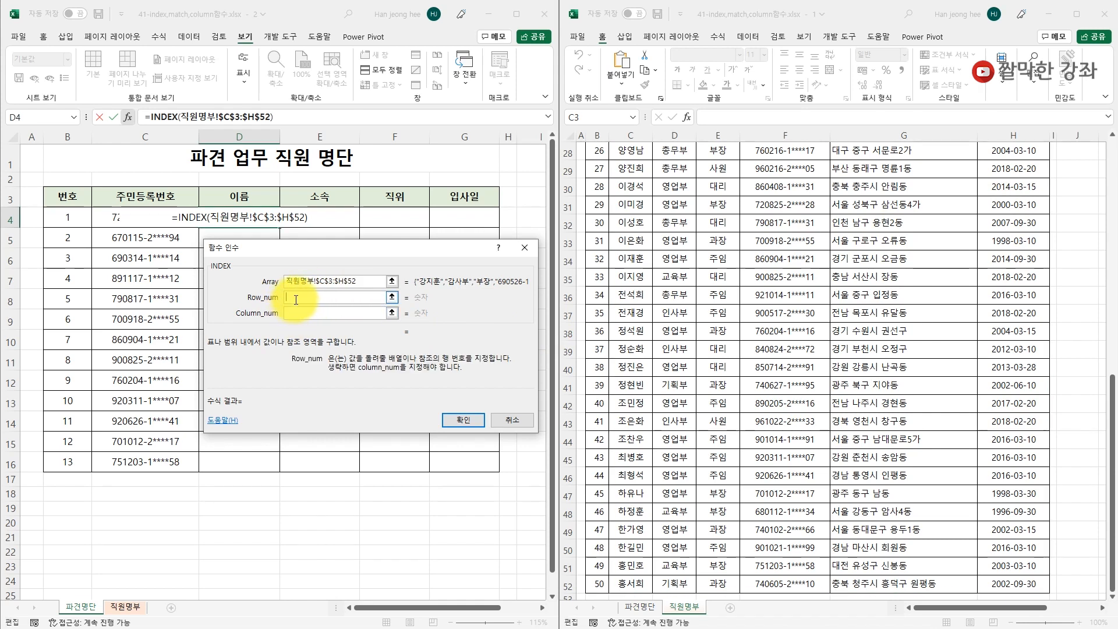
pyautogui.write('match(')
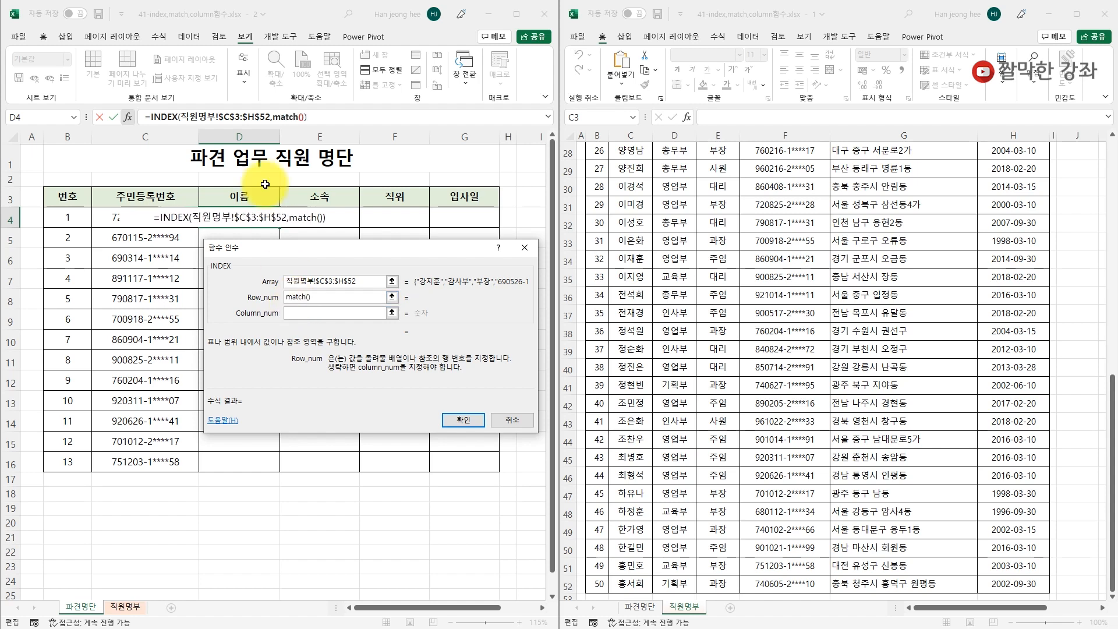
pyautogui.click(282, 117)
# Set the MATCH Lookup_value to C4 and the Lookup_array to the absolute range 직원명부!$F$3:$F$52.
pyautogui.click(312, 308)
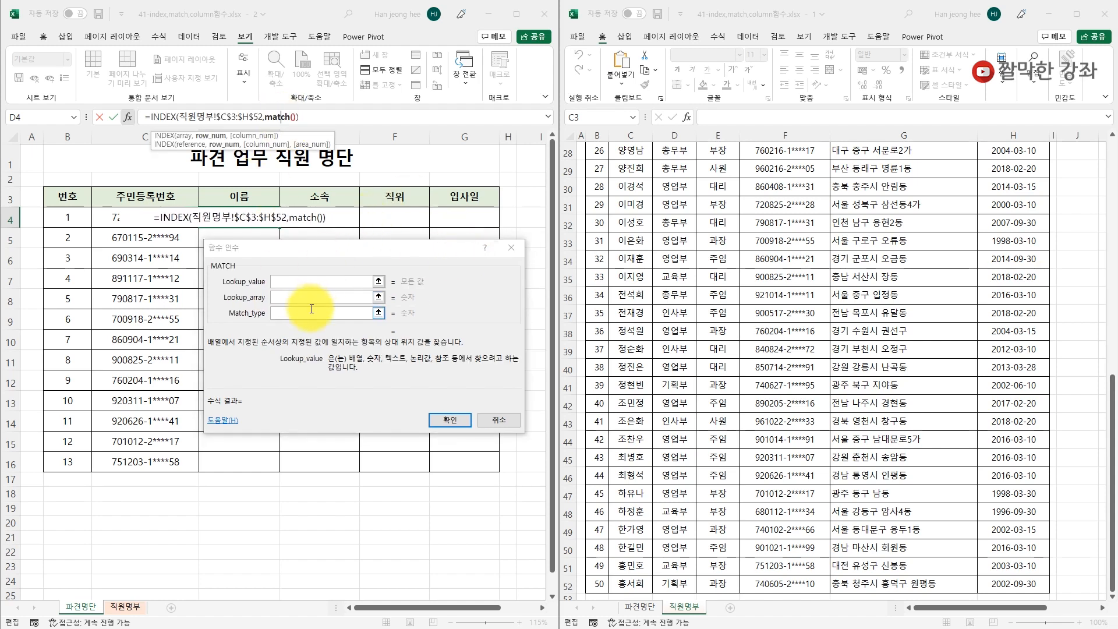
pyautogui.scroll(9, 1044, 431)
pyautogui.click(300, 296)
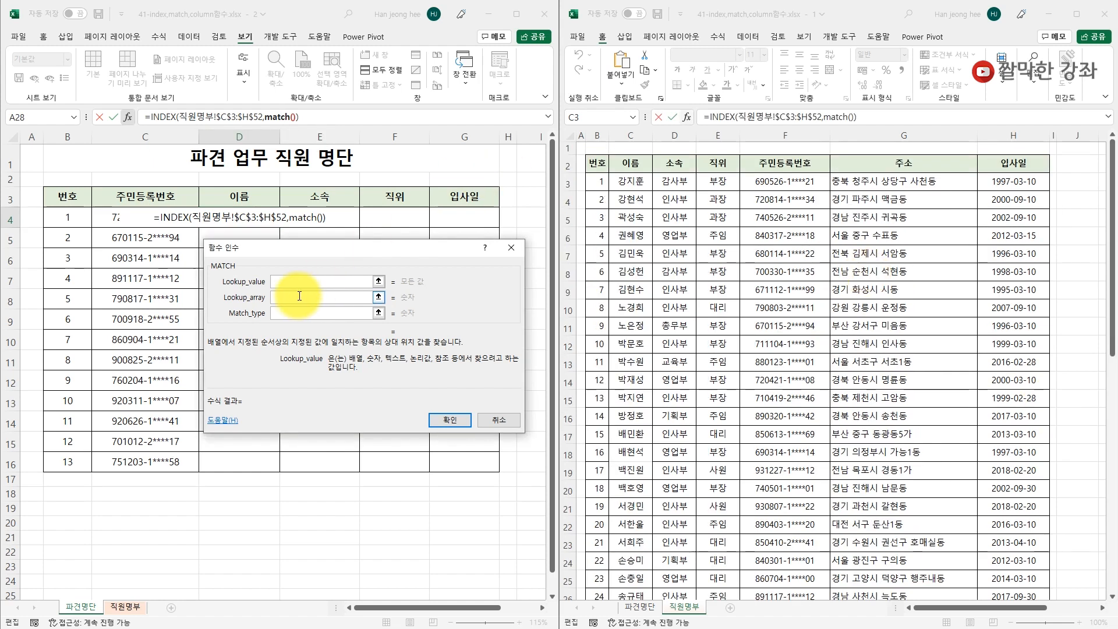
pyautogui.click(291, 282)
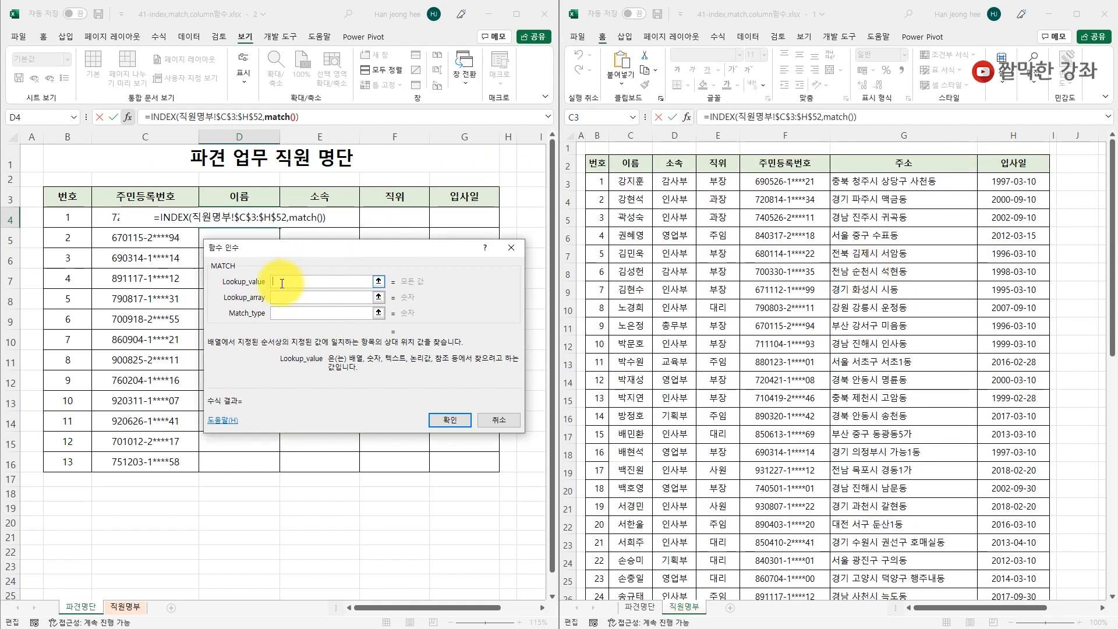
pyautogui.click(120, 217)
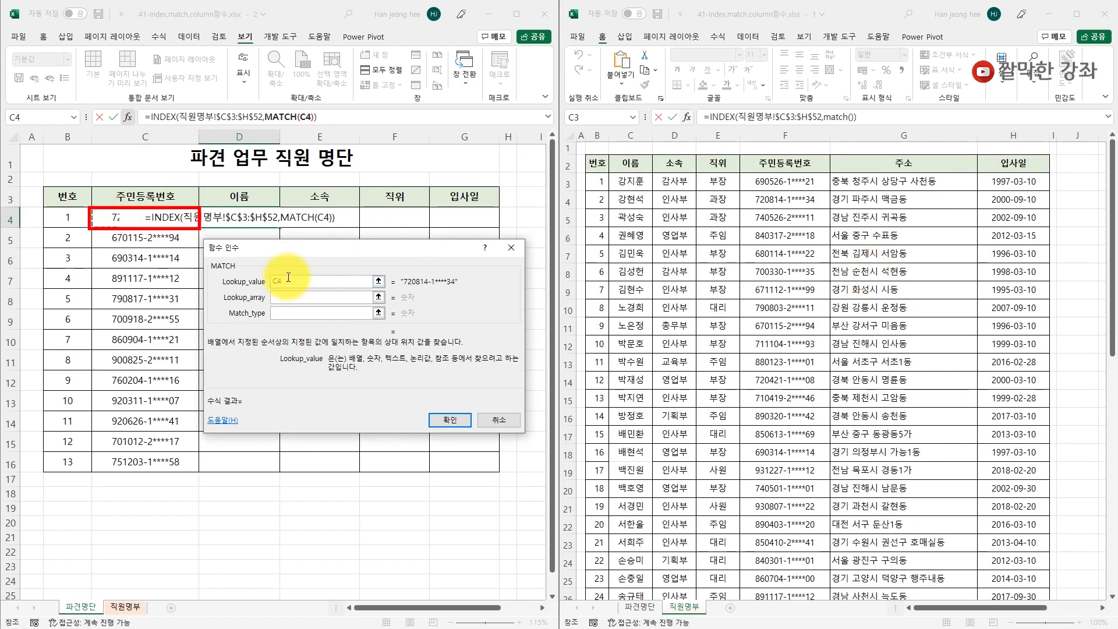
pyautogui.click(295, 298)
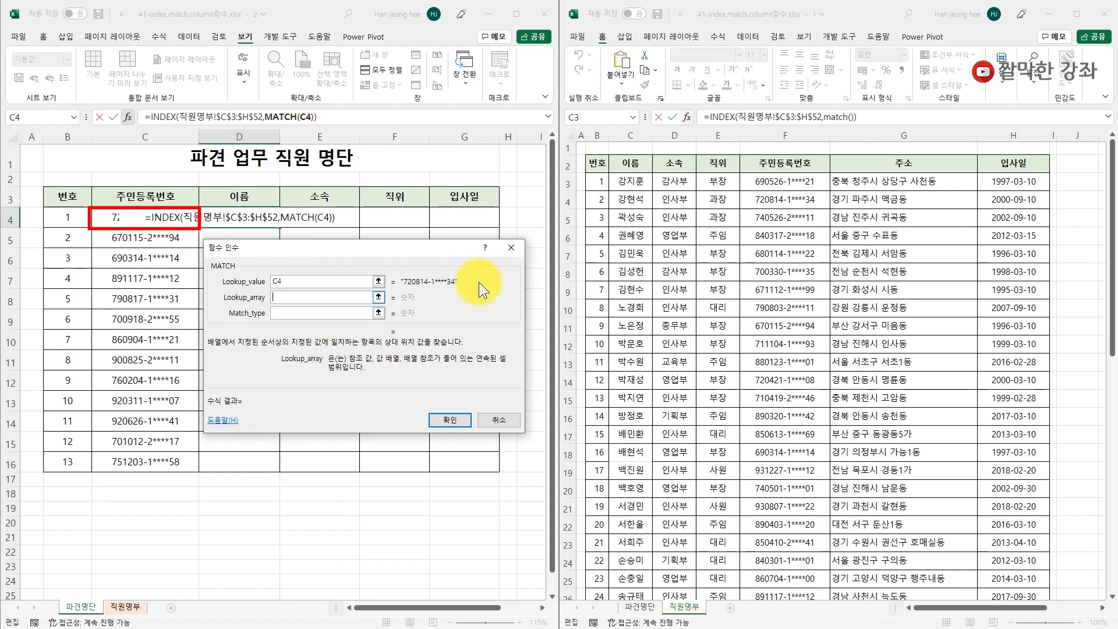
pyautogui.click(766, 176)
pyautogui.hotkey('ctrl', 'shift', 'Down')
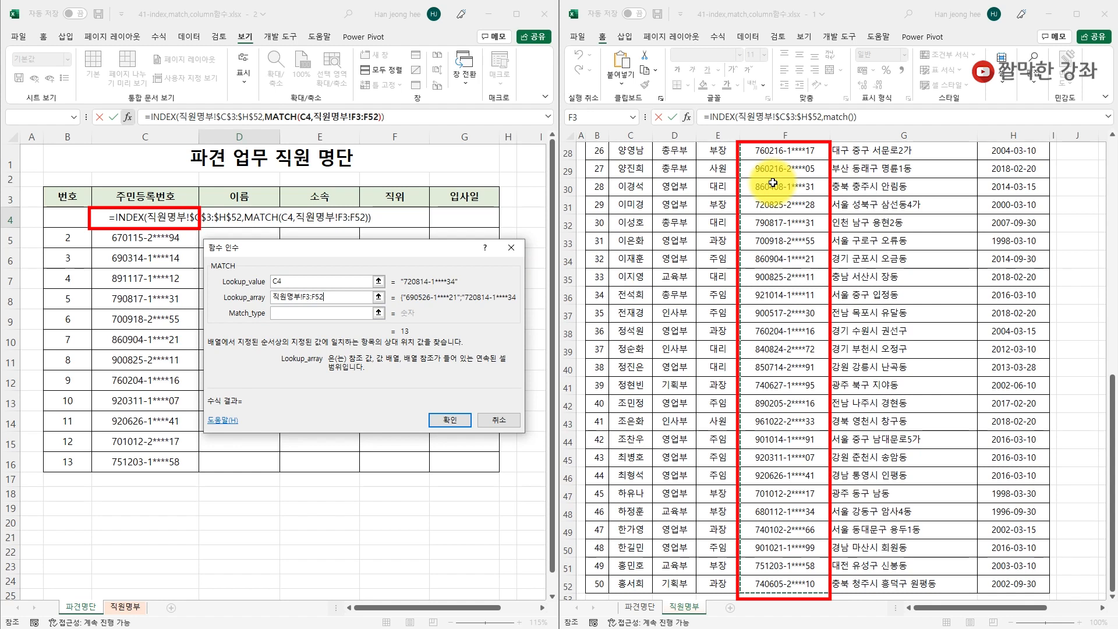
pyautogui.press('F4')
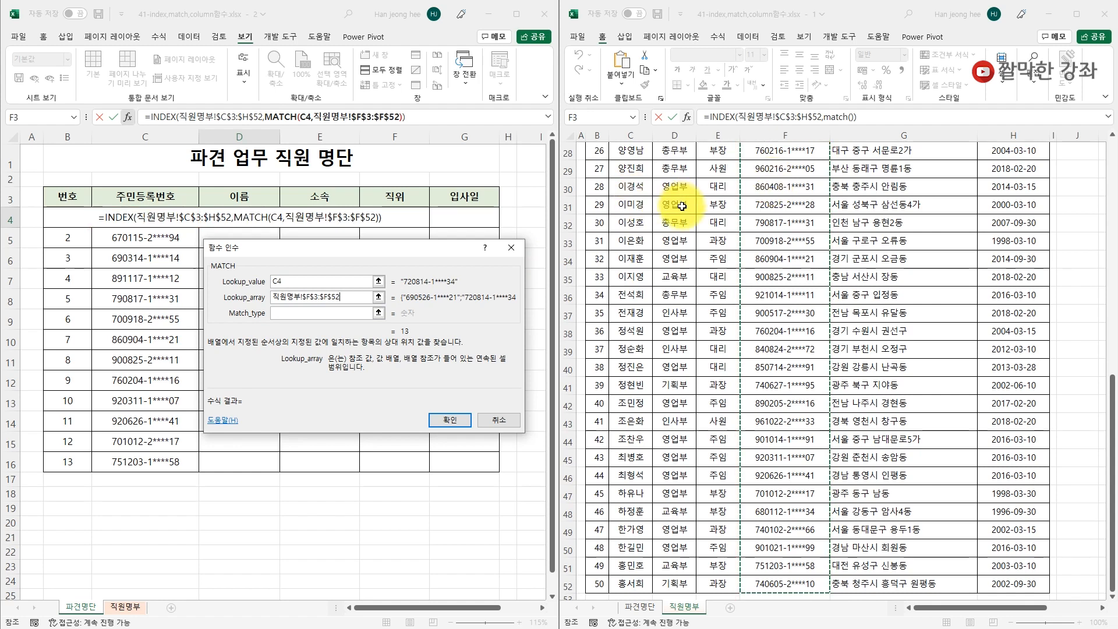
# Change the MATCH Lookup_value to the mixed reference $C4.
pyautogui.click(283, 282)
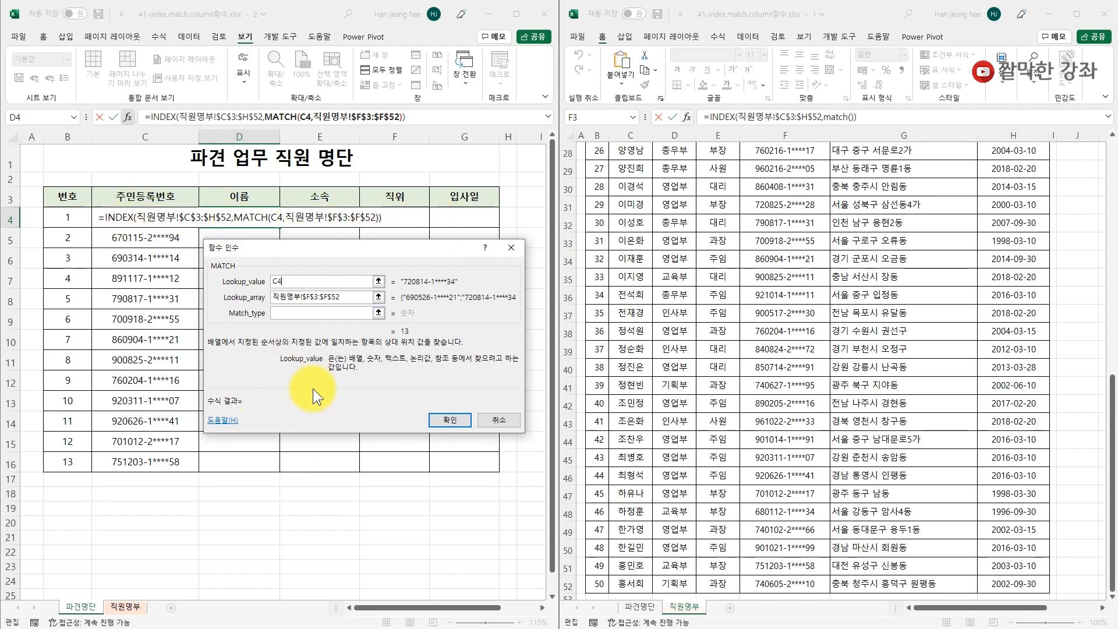
pyautogui.press('F4')
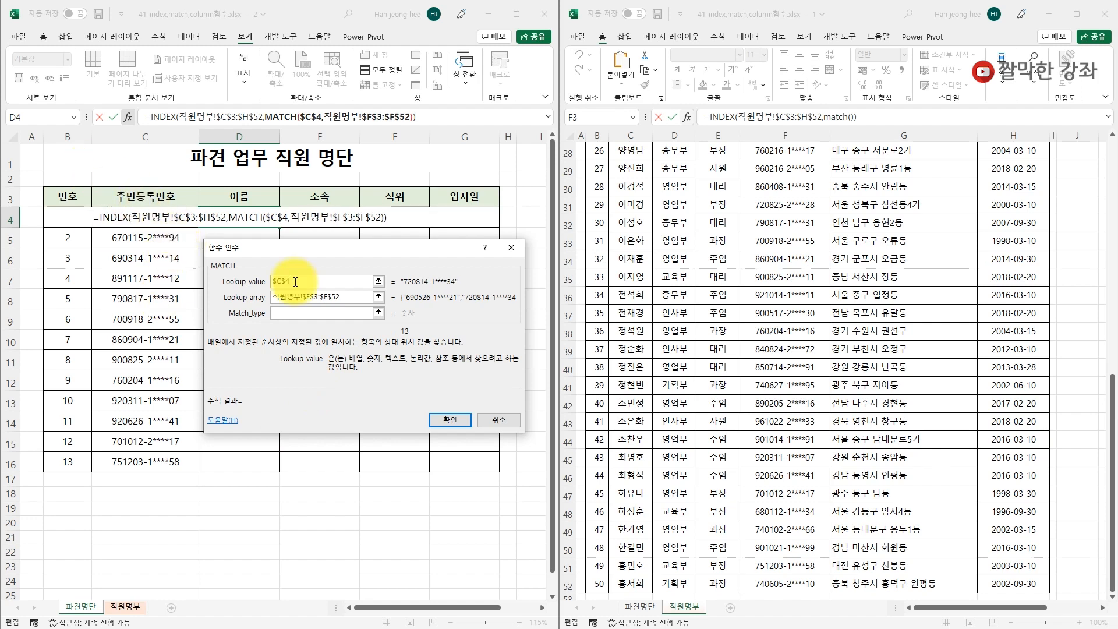
pyautogui.press('F4')
pyautogui.press('F4')
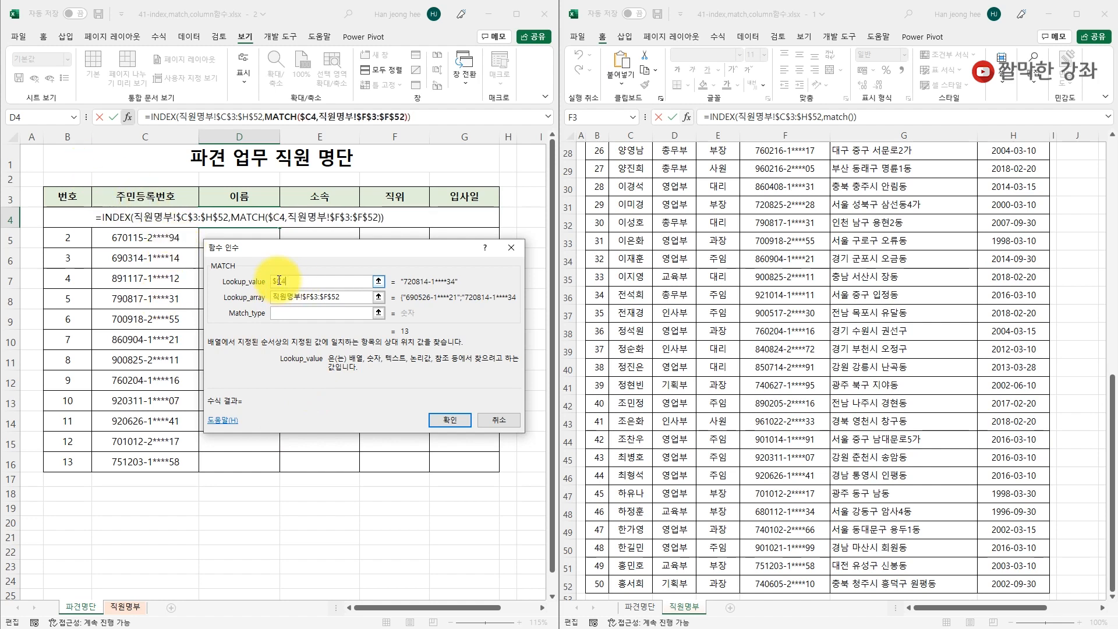
# Set the MATCH Match_type to 0 and go back to the outer INDEX function's arguments.
pyautogui.click(289, 318)
pyautogui.write('0')
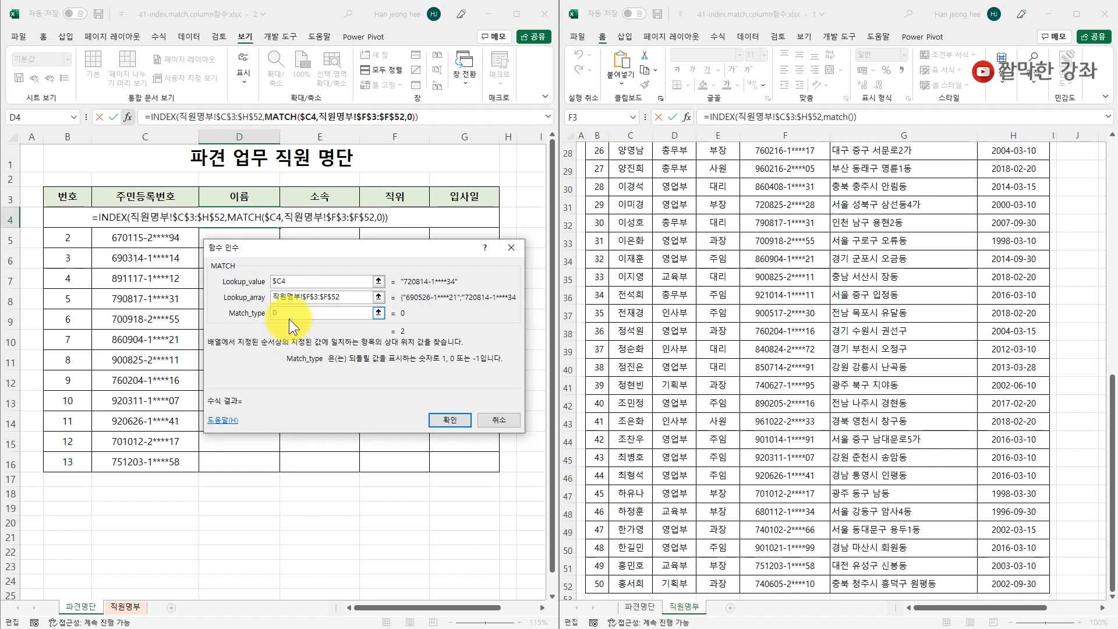
pyautogui.click(165, 116)
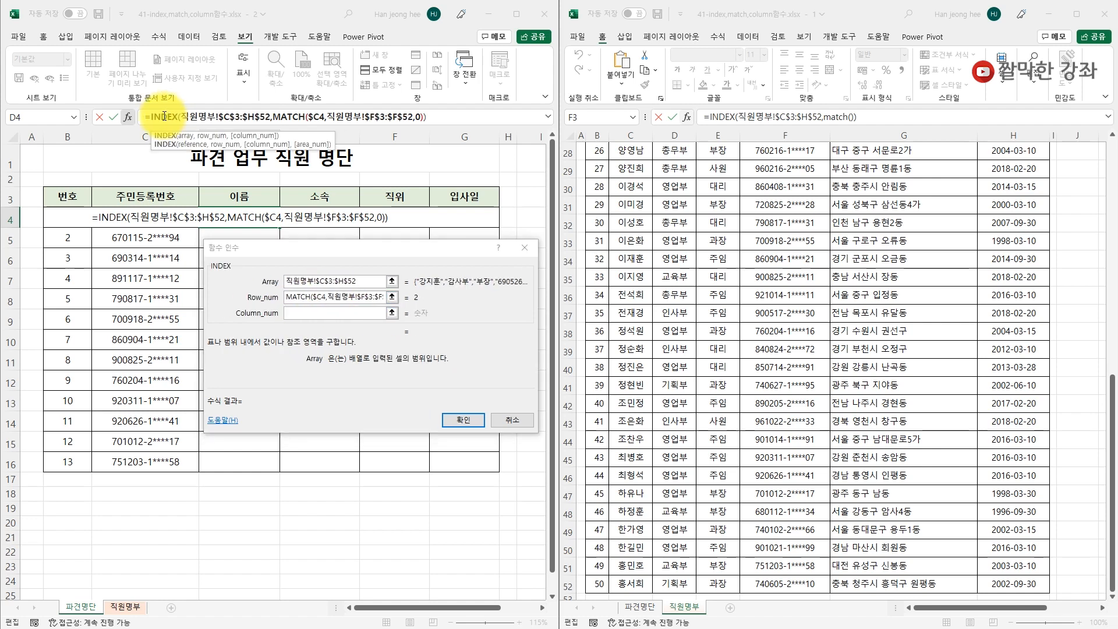
# Nest a second MATCH function in the Column_num argument of INDEX and open its arguments.
pyautogui.click(297, 315)
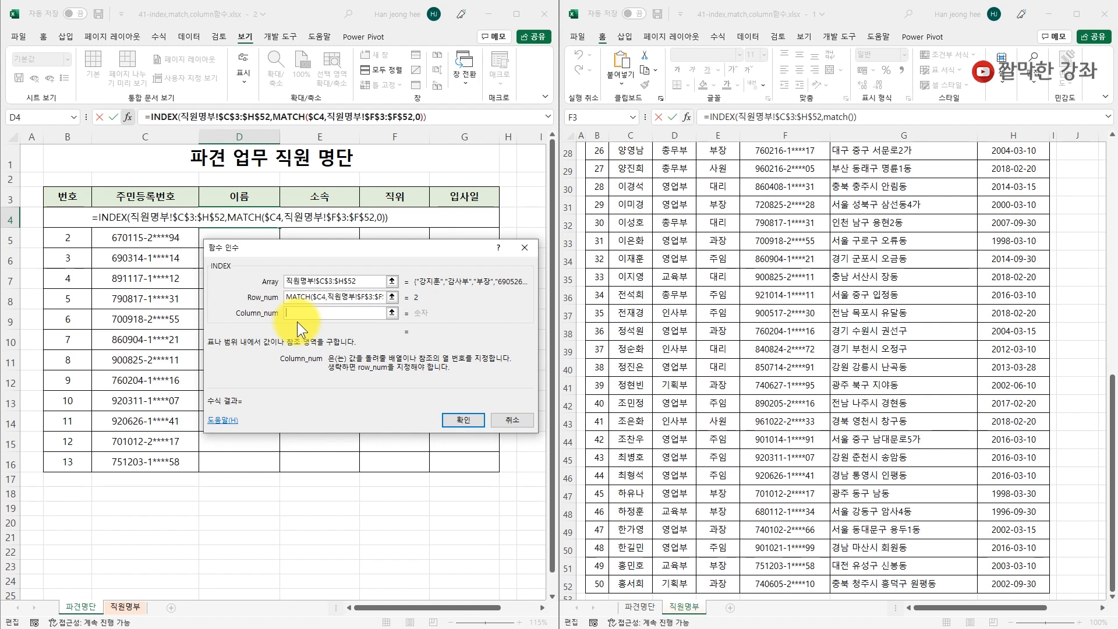
pyautogui.write('matc')
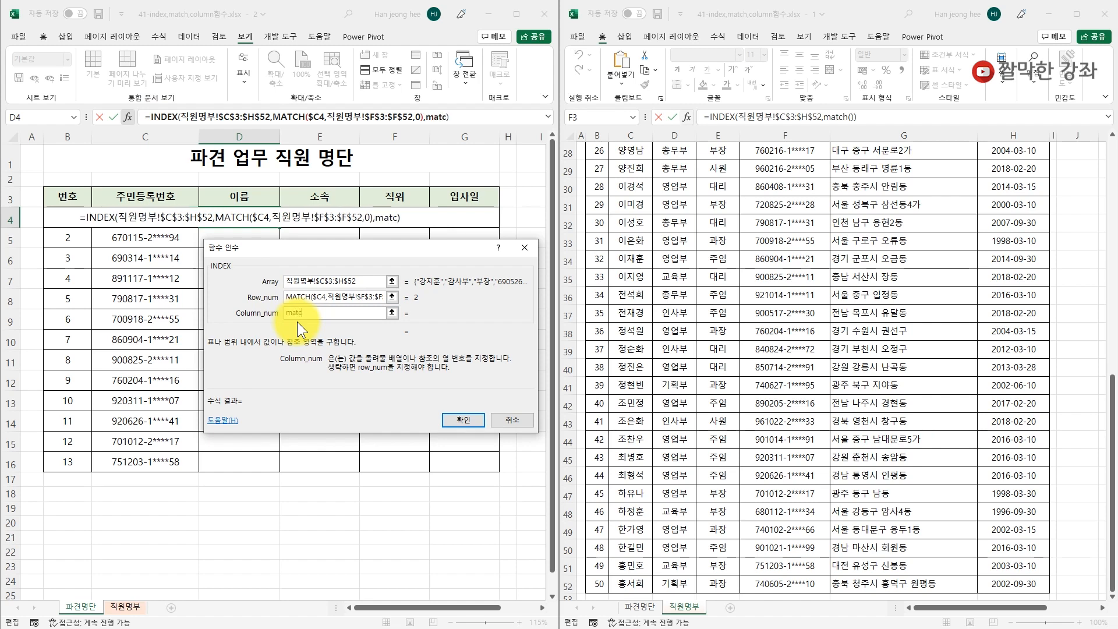
pyautogui.write('h()')
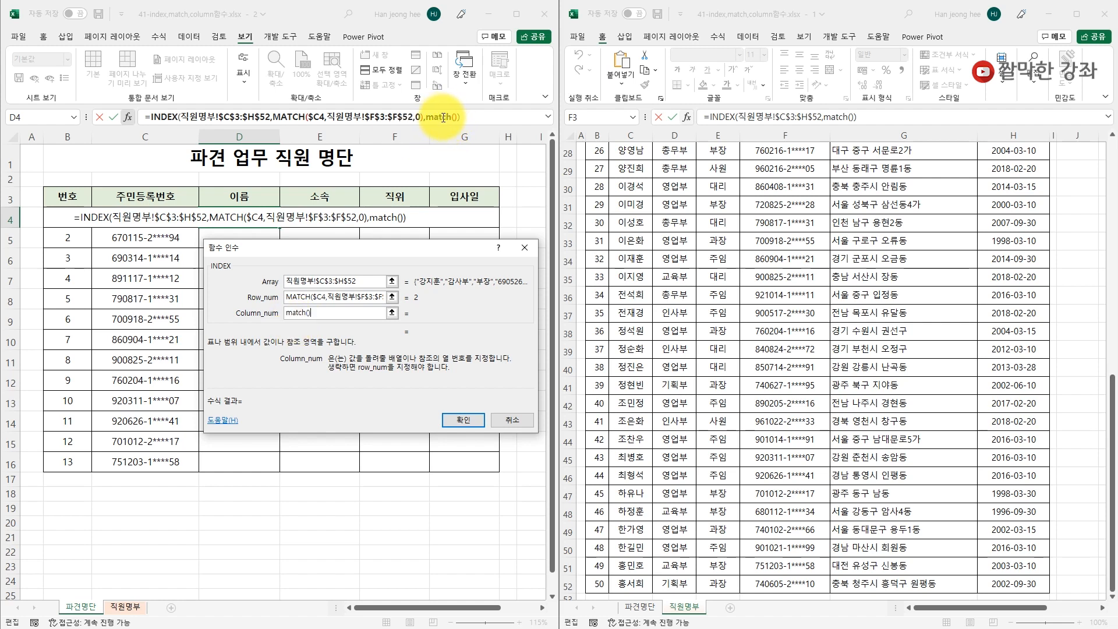
pyautogui.click(444, 118)
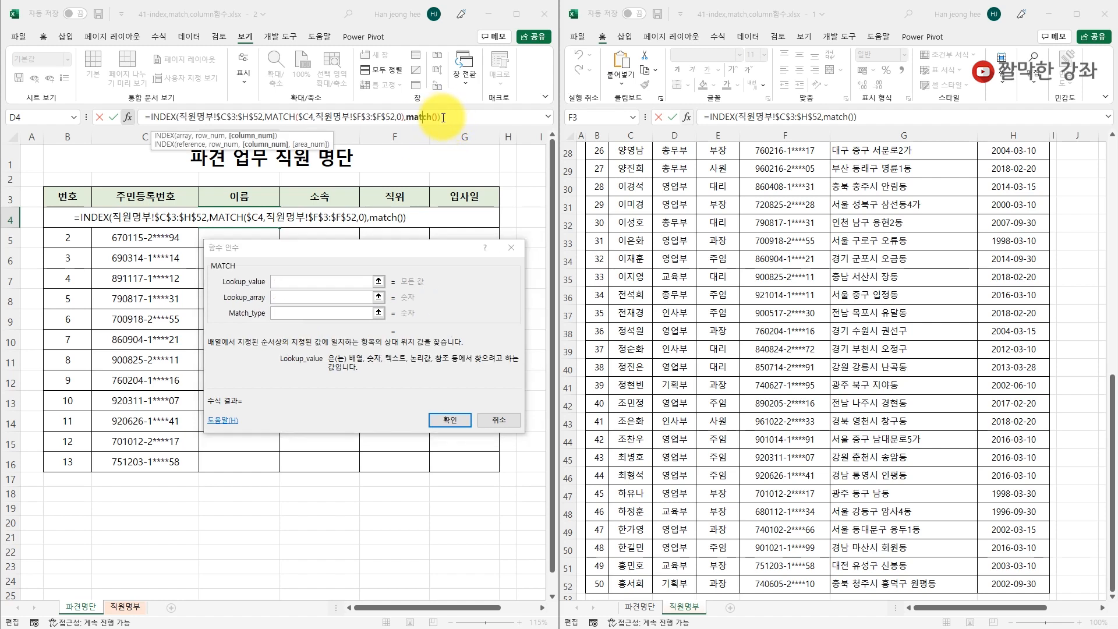
# Set the second MATCH's Lookup_value to D3 and its Lookup_array to the absolute header range 직원명부!$C$2:$H$2.
pyautogui.click(278, 299)
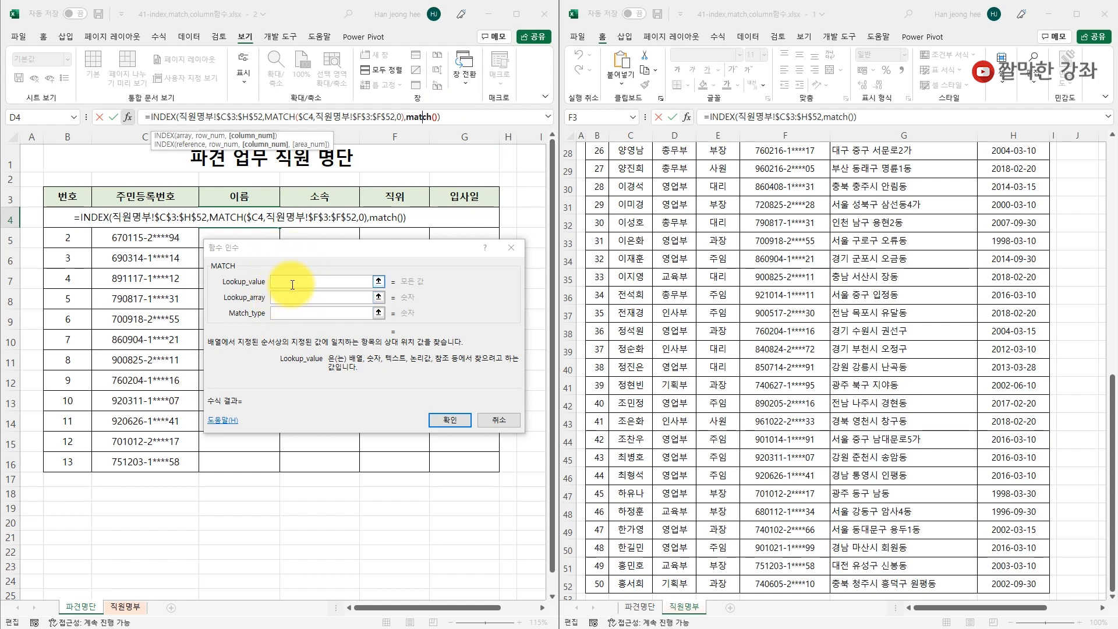
pyautogui.click(292, 286)
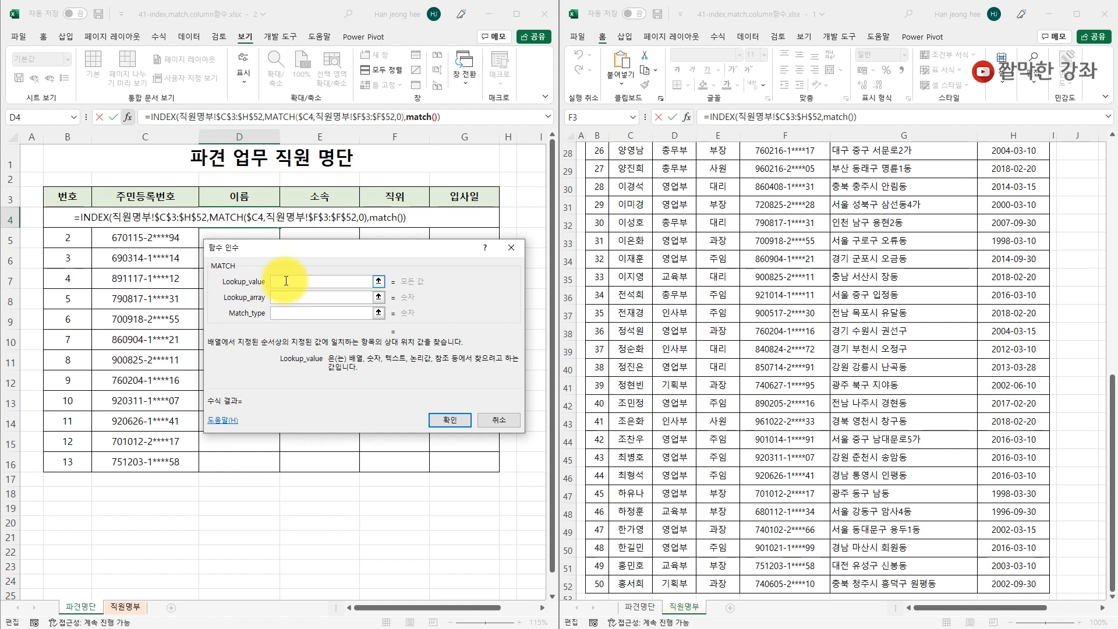
pyautogui.click(239, 194)
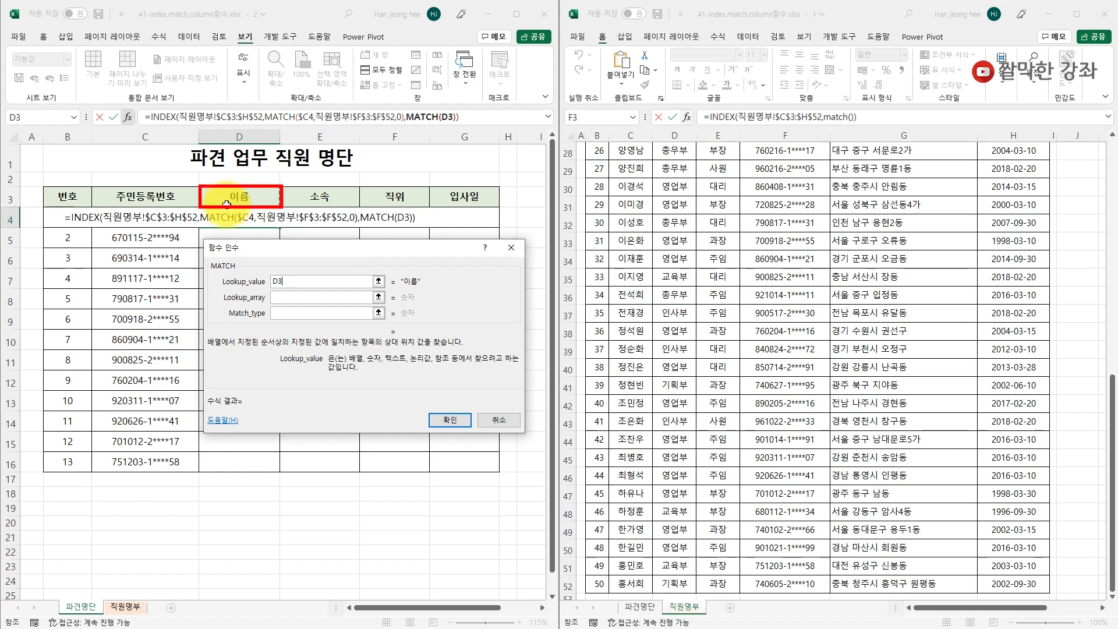
pyautogui.click(283, 296)
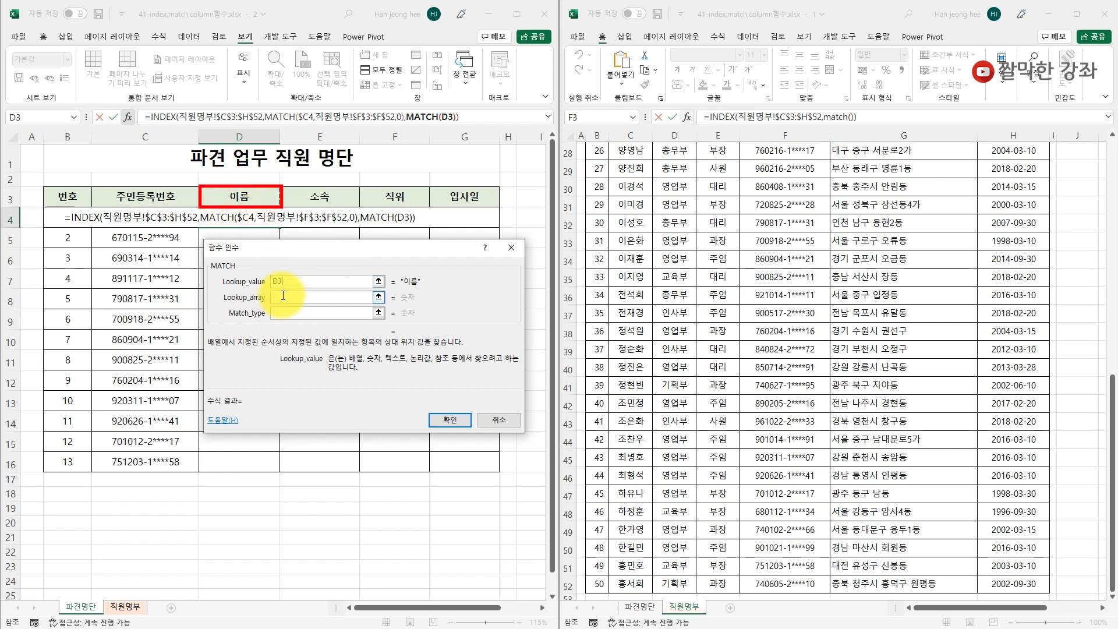
pyautogui.scroll(9, 1099, 402)
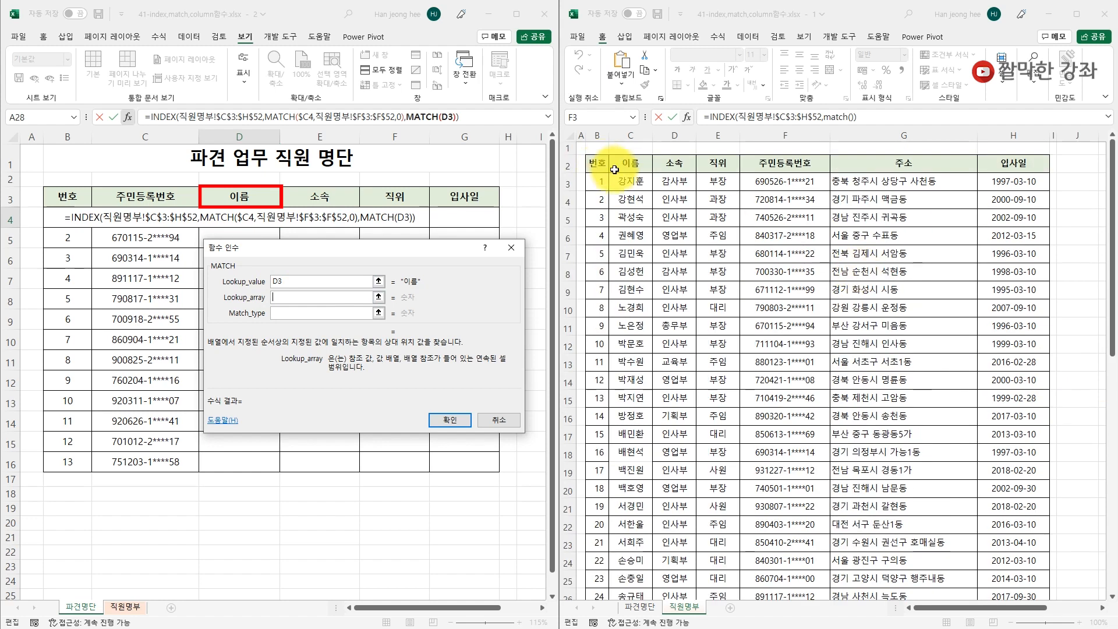
pyautogui.moveTo(615, 169); pyautogui.dragTo(1000, 158)
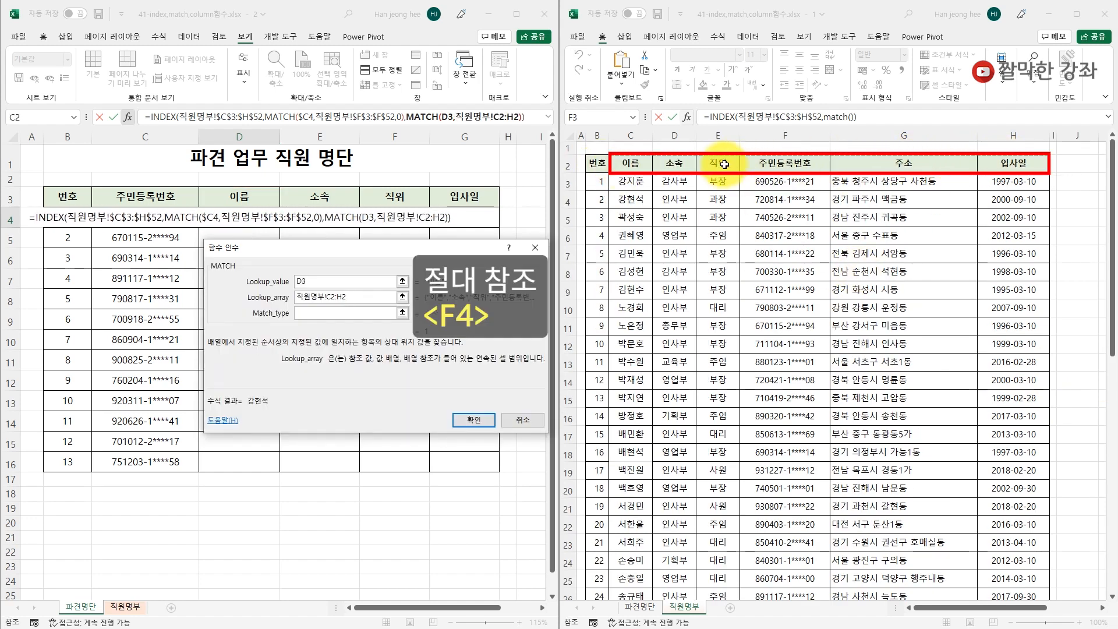
pyautogui.press('F4')
# Change the second MATCH's Lookup_value to the mixed reference D$3 and set its Match_type to 0.
pyautogui.click(317, 280)
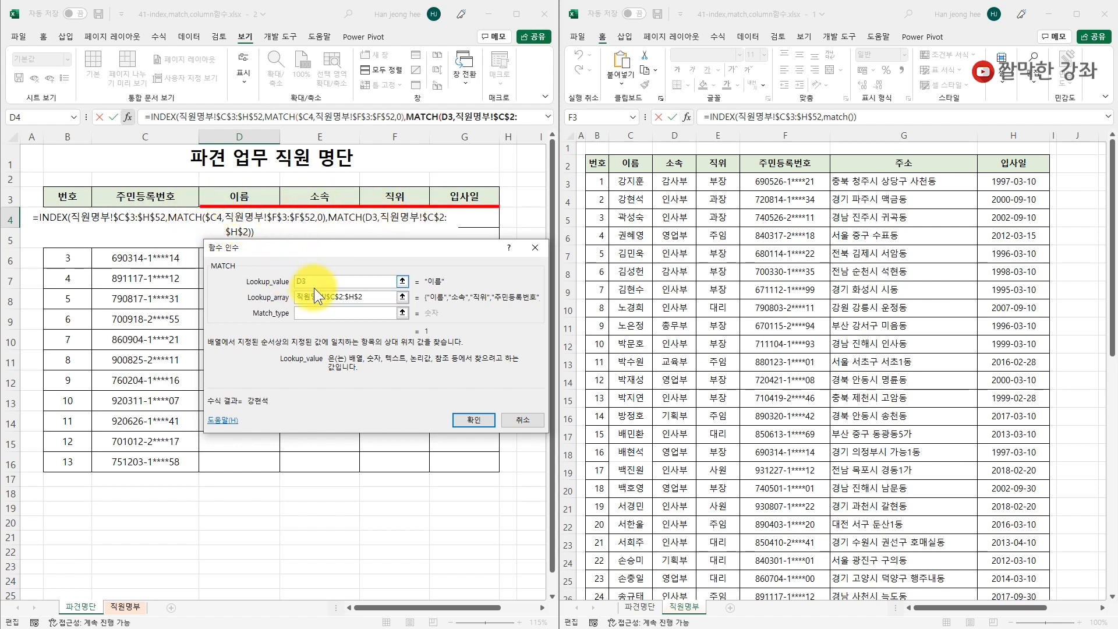
pyautogui.press('F4')
pyautogui.press('F4')
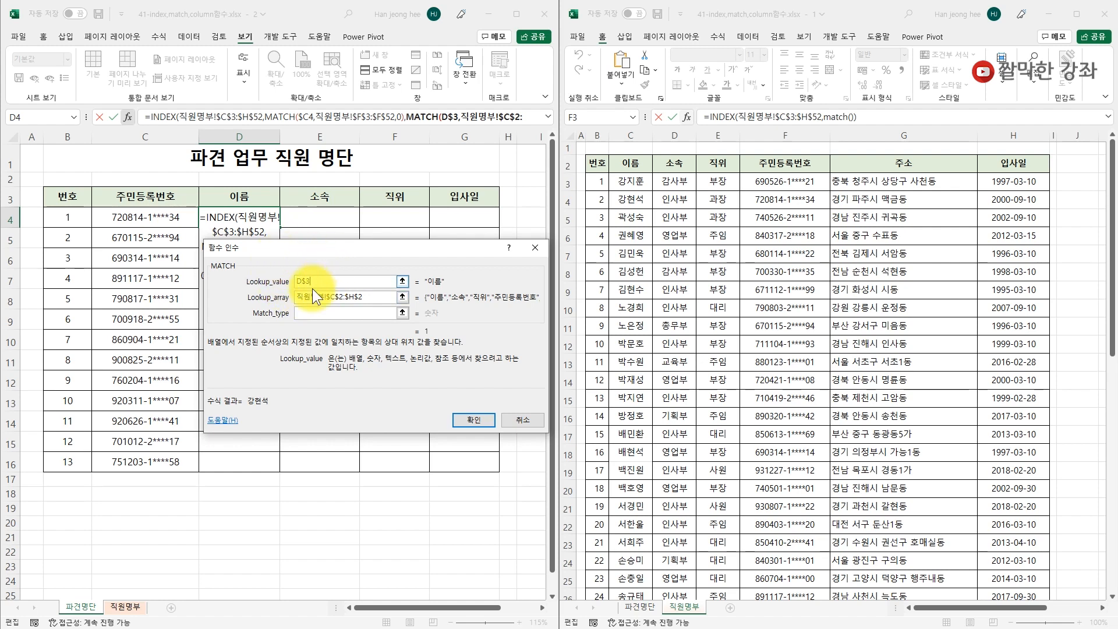
pyautogui.click(314, 315)
pyautogui.write('0')
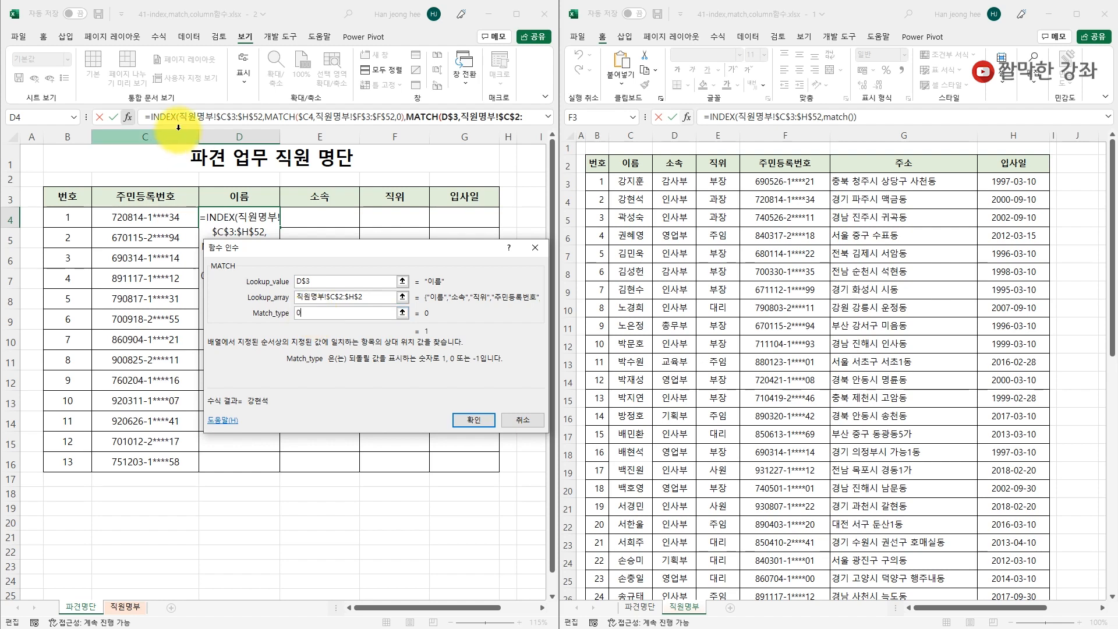
# Return to the outer INDEX arguments, accept the formula in D4, and fill it across the table range D4:G16.
pyautogui.click(157, 118)
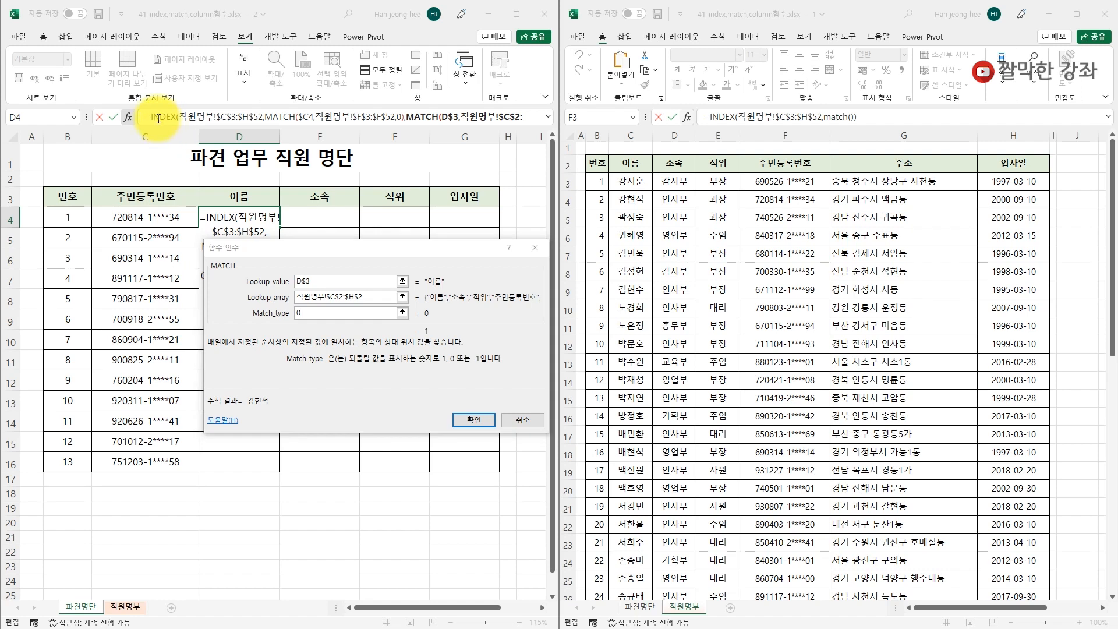
pyautogui.click(158, 118)
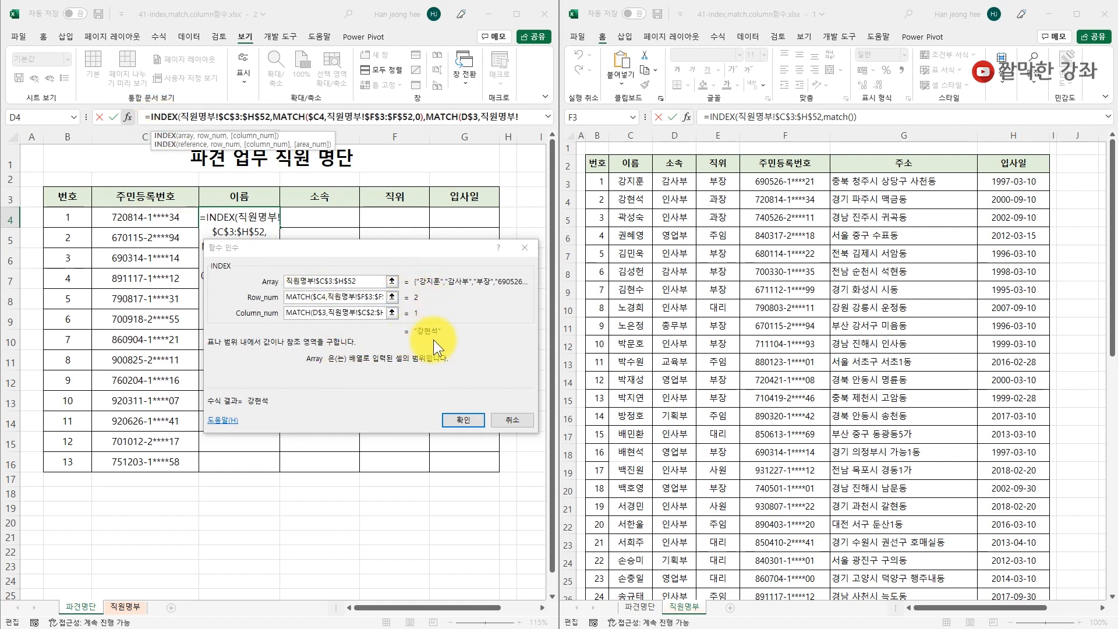
pyautogui.click(463, 420)
pyautogui.moveTo(279, 227); pyautogui.dragTo(498, 470)
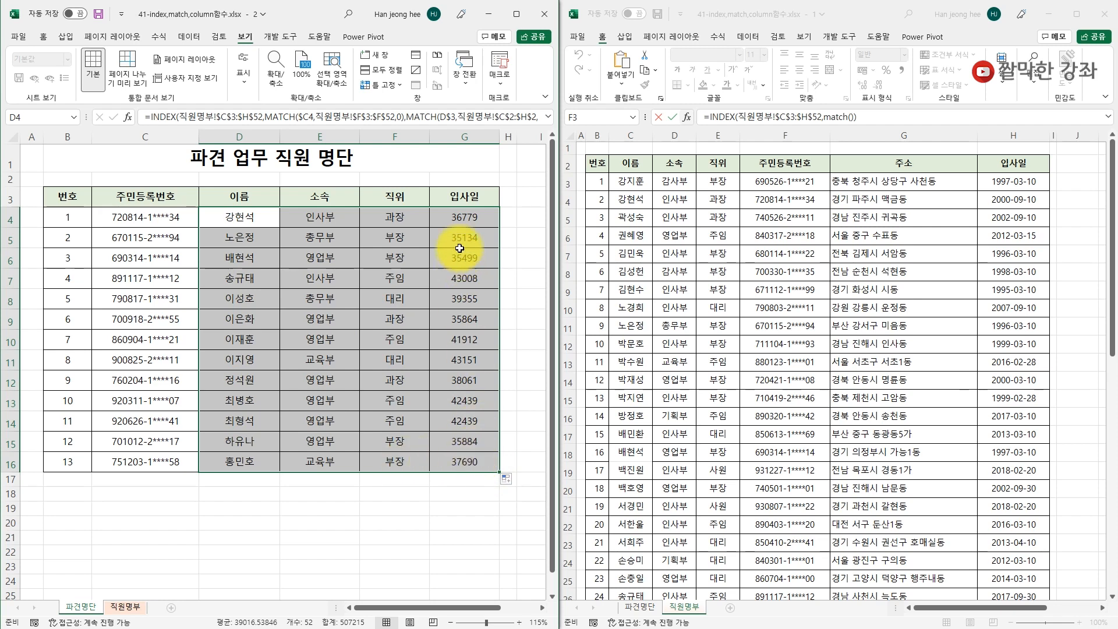
# Format the 입사일 values in G4:G16 as dates and select cell D4.
pyautogui.moveTo(473, 219); pyautogui.dragTo(466, 466)
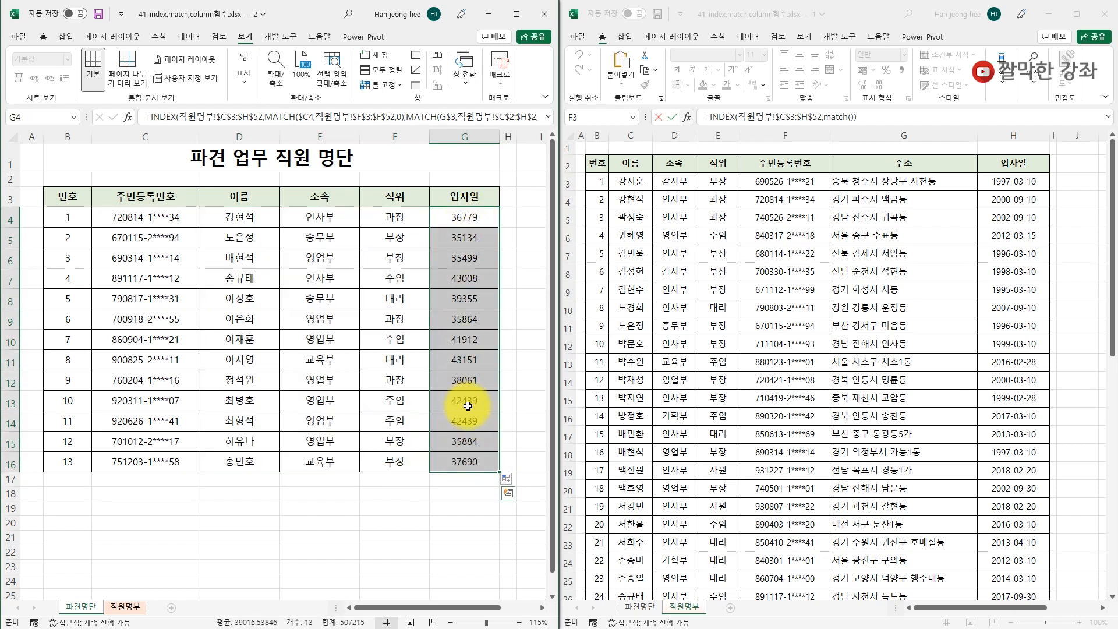
pyautogui.hotkey('ctrl', 'shift', '3')
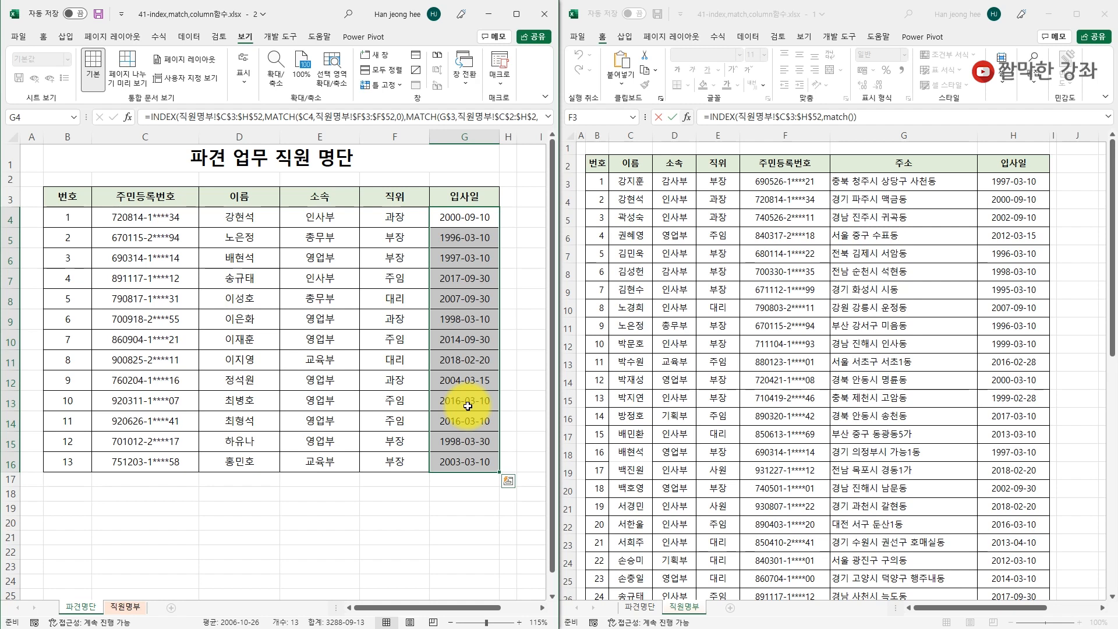
pyautogui.click(235, 219)
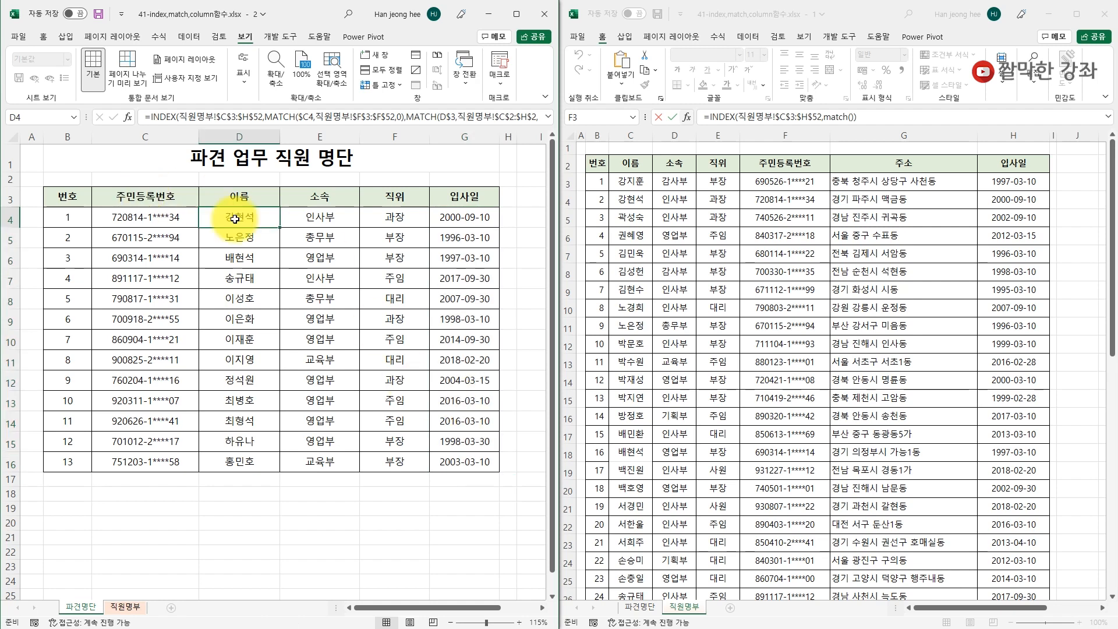